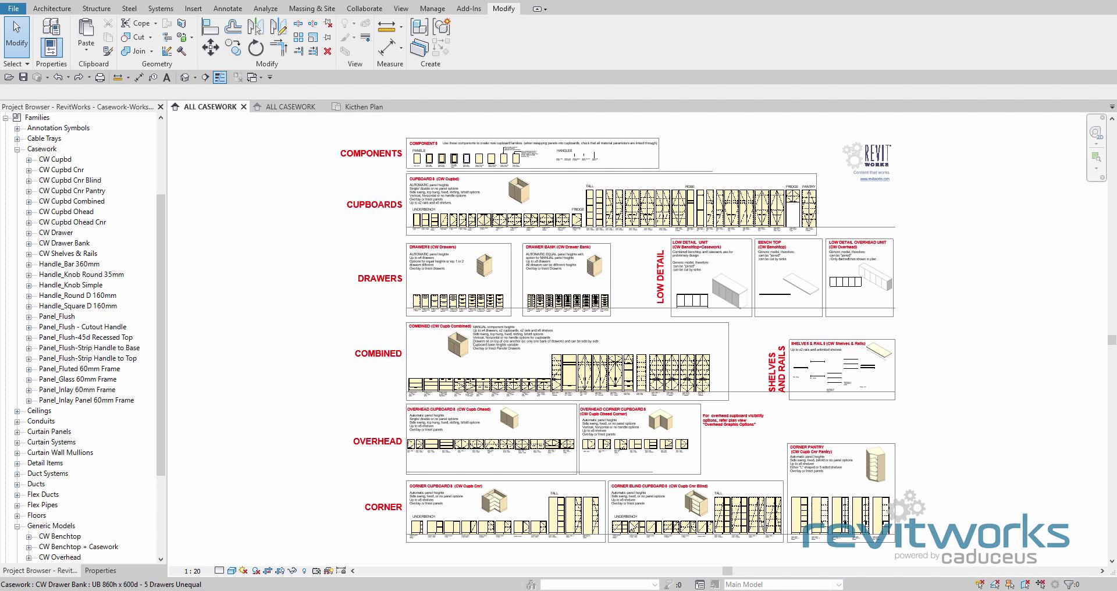
Compare the underbench cupboard types in the metric and imperial ALL CASEWORK elevations.
scroll(482, 205, up, 6)
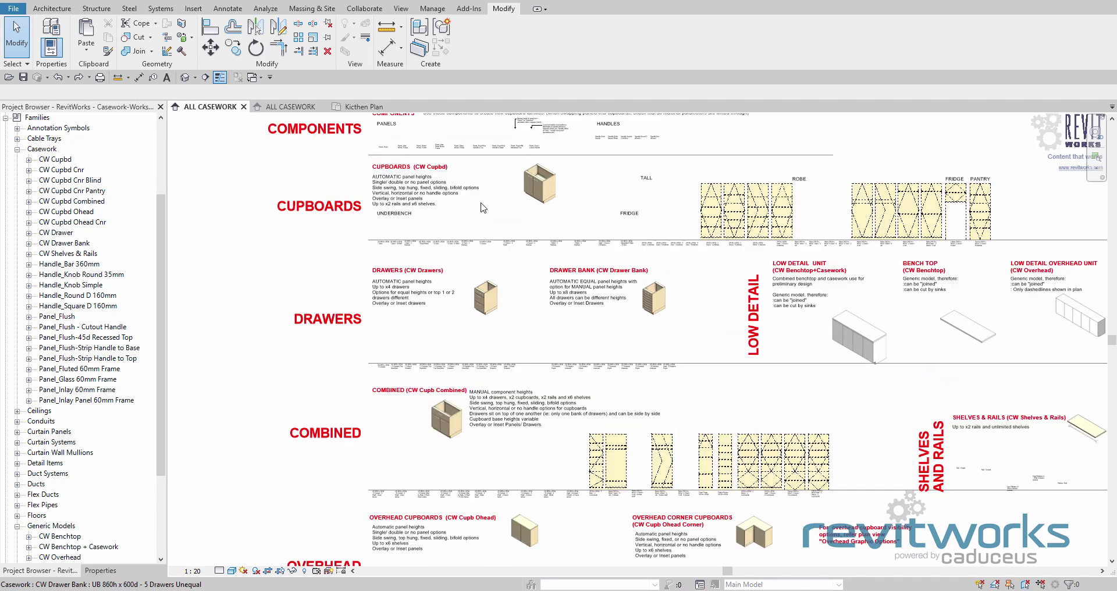
scroll(482, 210, up, 3)
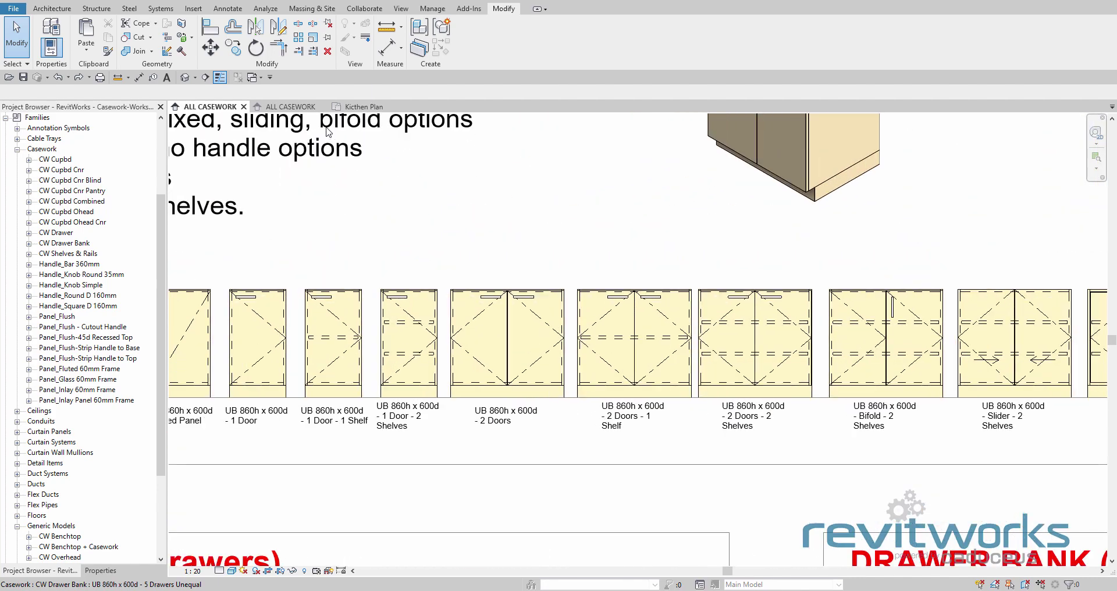
click(290, 106)
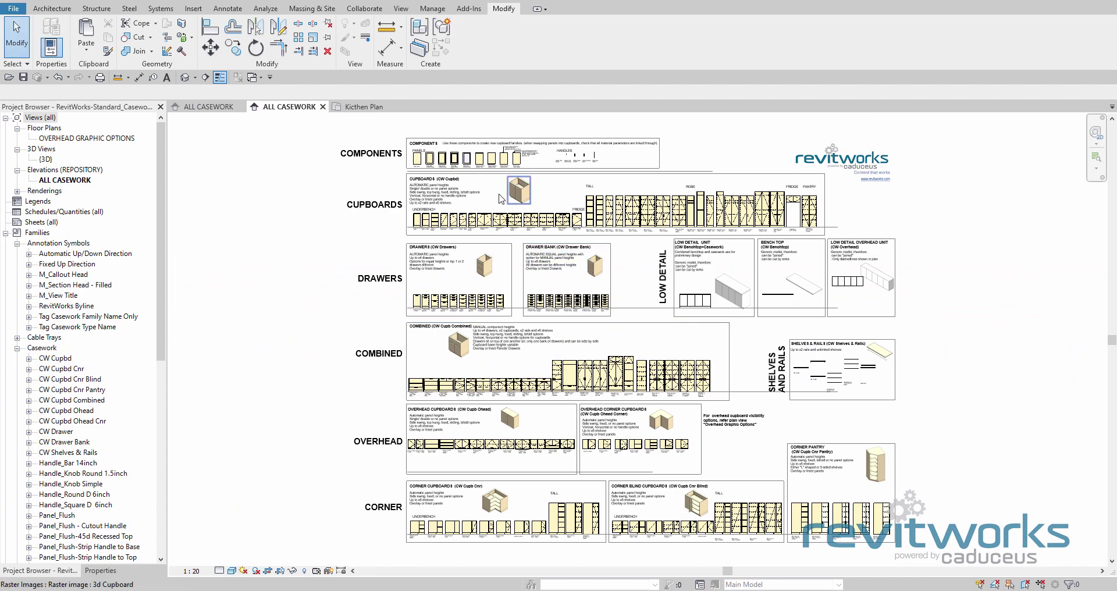
scroll(496, 197, up, 4)
scroll(495, 197, up, 5)
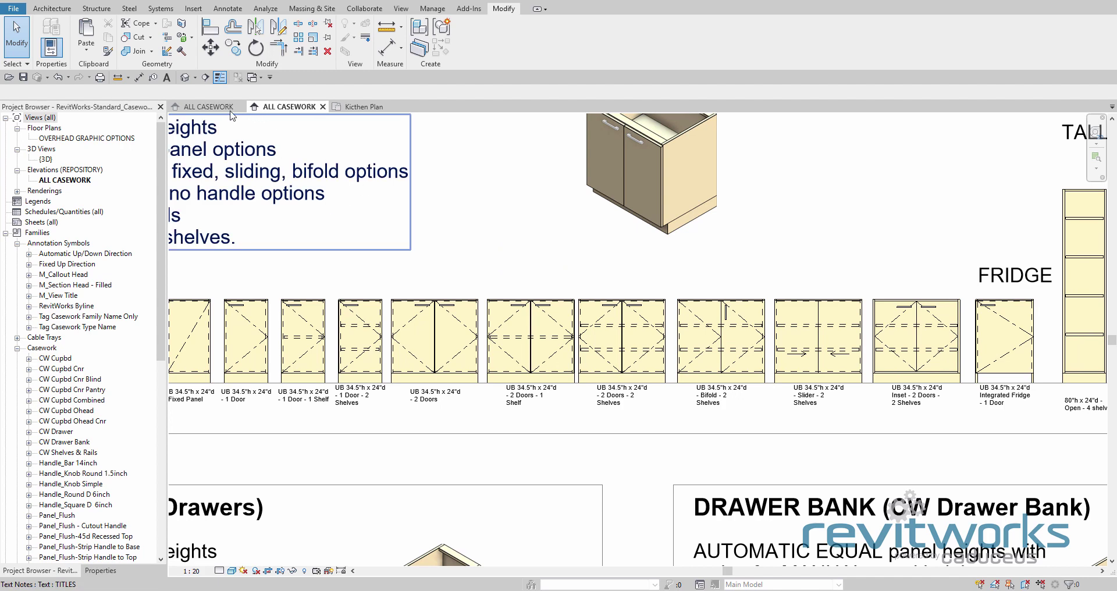
click(209, 106)
key(z)
key(f)
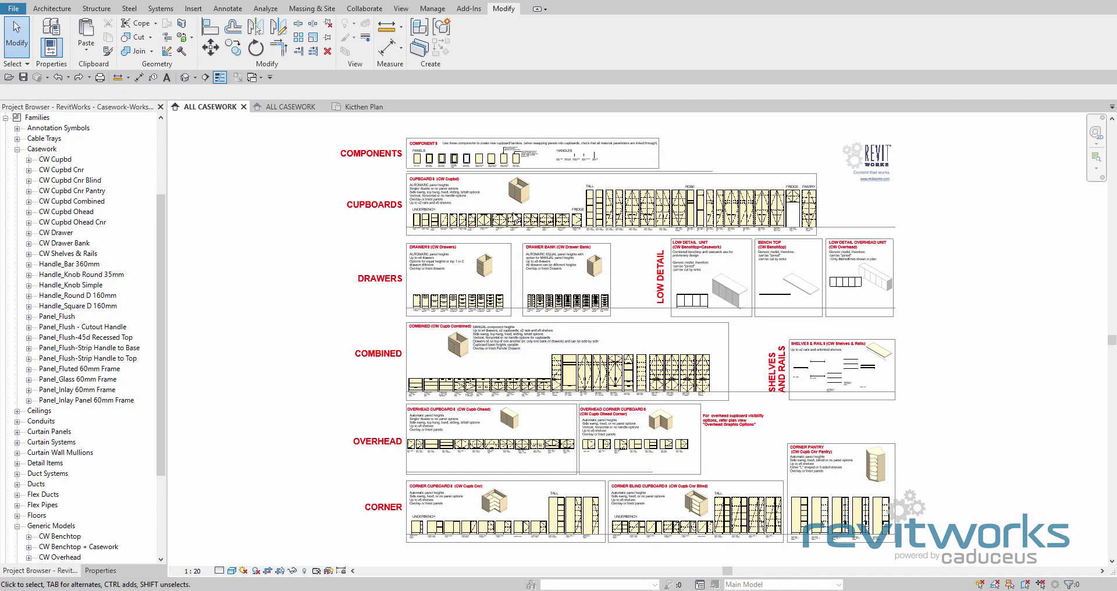
Examine the panel and handle components, the cupboards and drawer banks, and the low-detail units in the metric ALL CASEWORK elevation.
scroll(496, 221, up, 5)
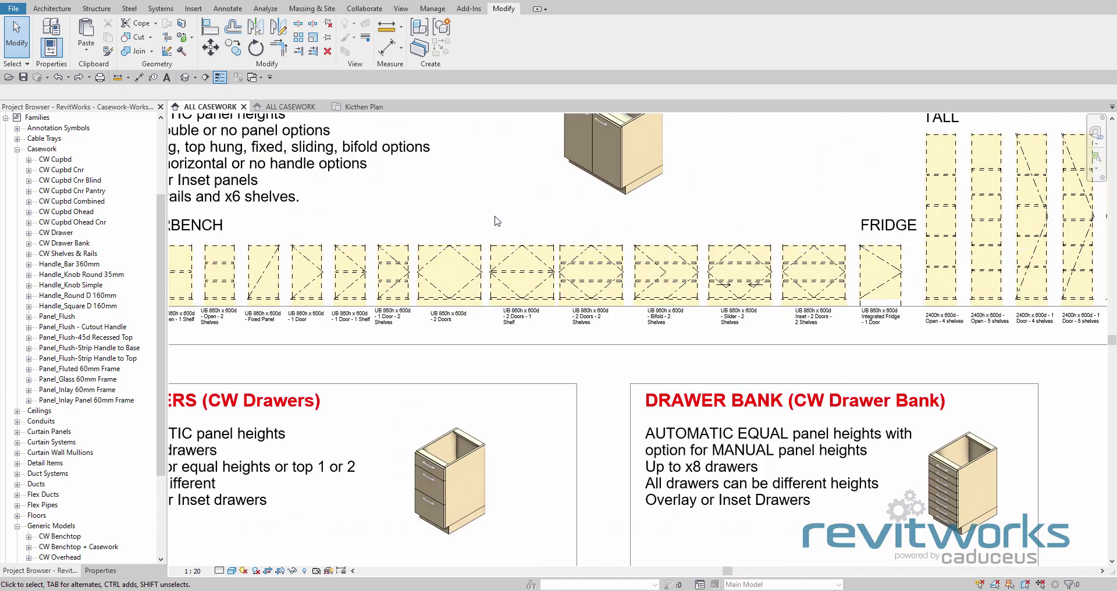
middle_drag(503, 175, 645, 453)
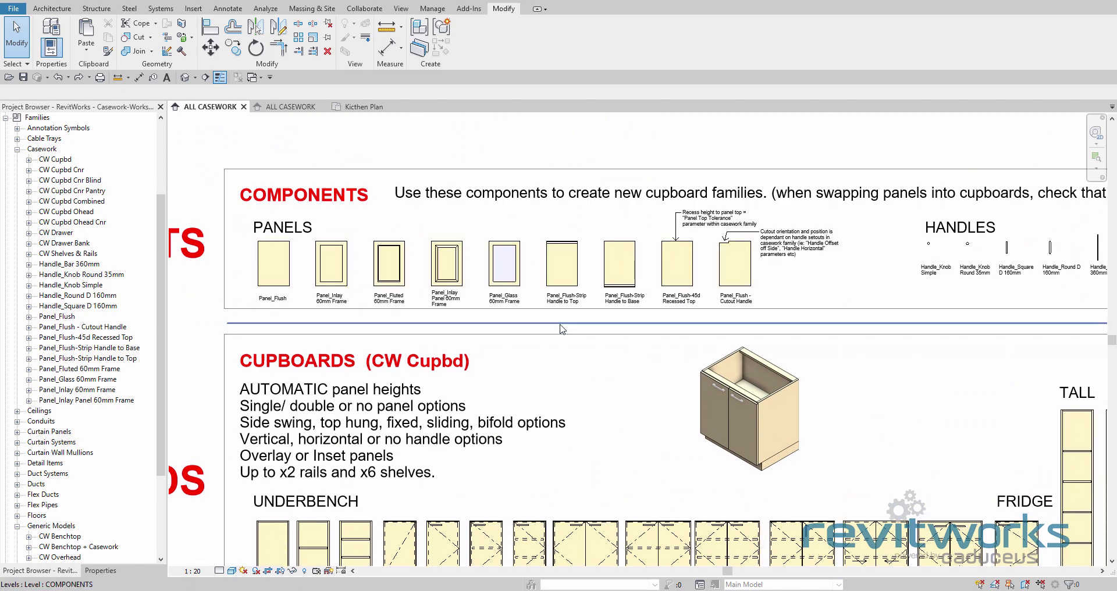
middle_drag(818, 301, 723, 303)
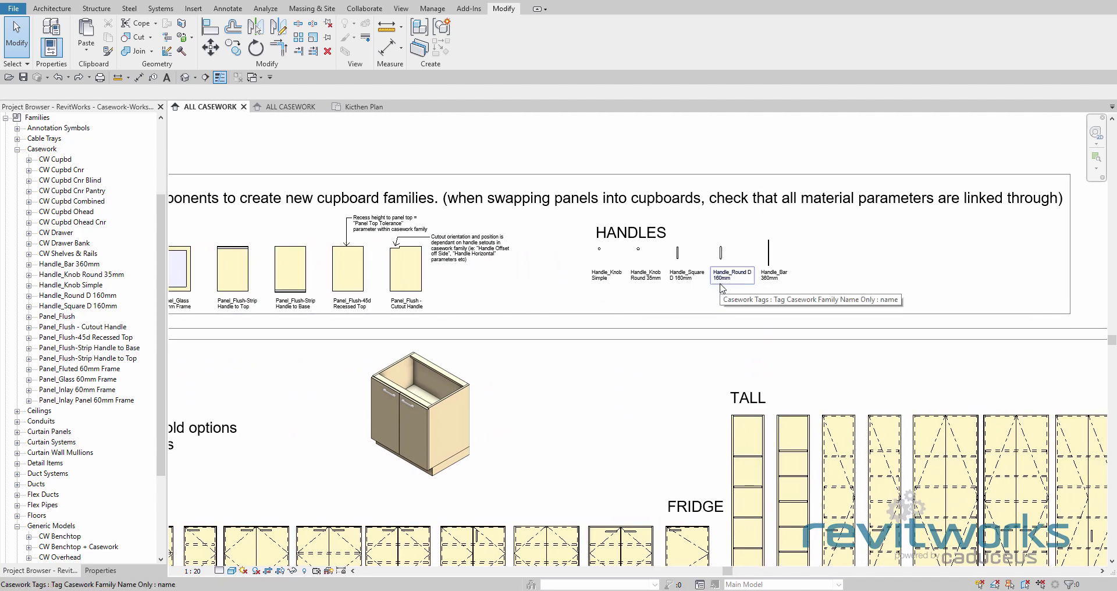
scroll(722, 285, down, 2)
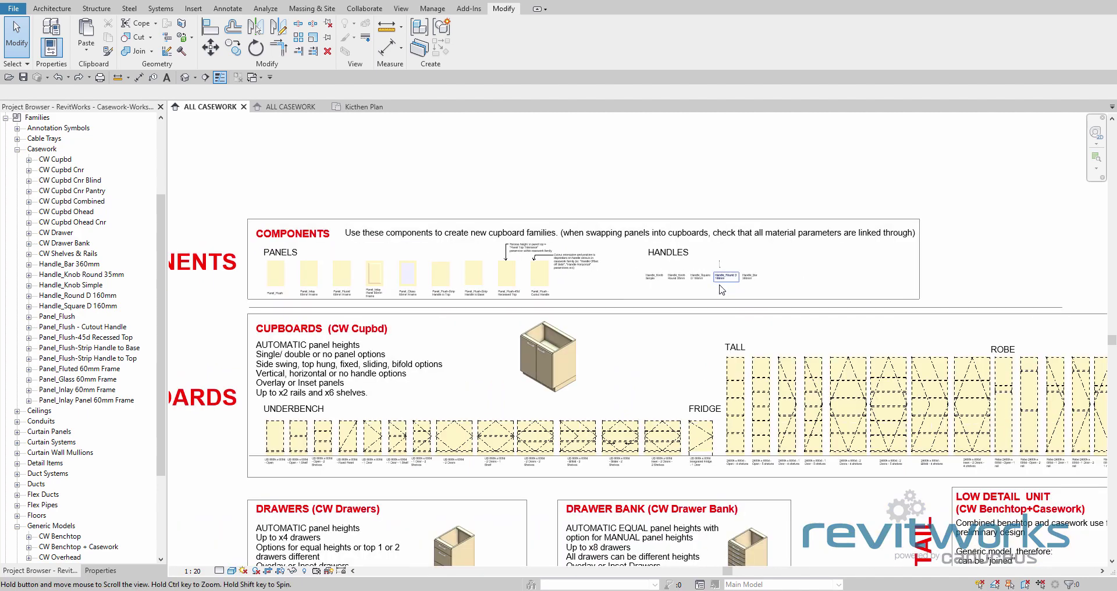
middle_drag(721, 285, 647, 185)
middle_drag(803, 488, 492, 314)
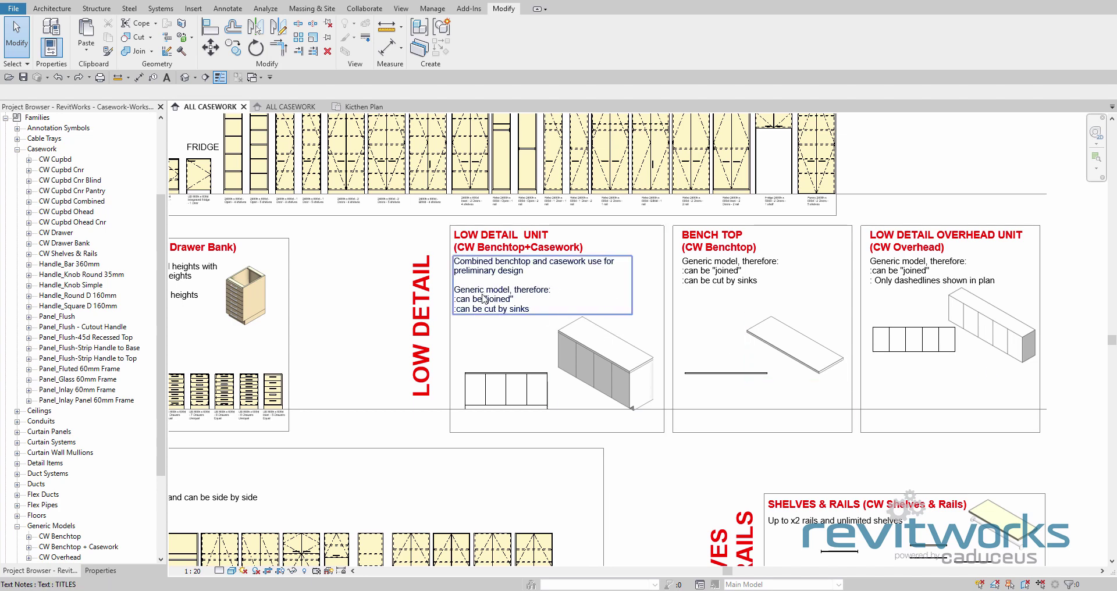
middle_drag(485, 298, 794, 363)
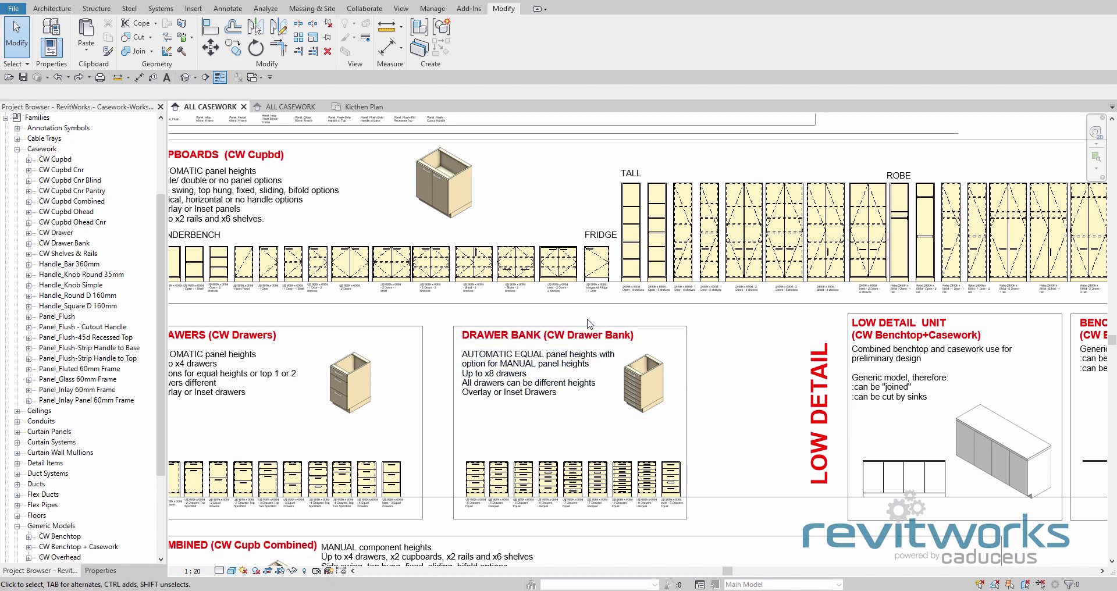
key(z)
key(f)
Show the element properties and dimension the left side panel thickness of the underbench 2 Doors - 2 Shelves cupboard.
key(p)
key(p)
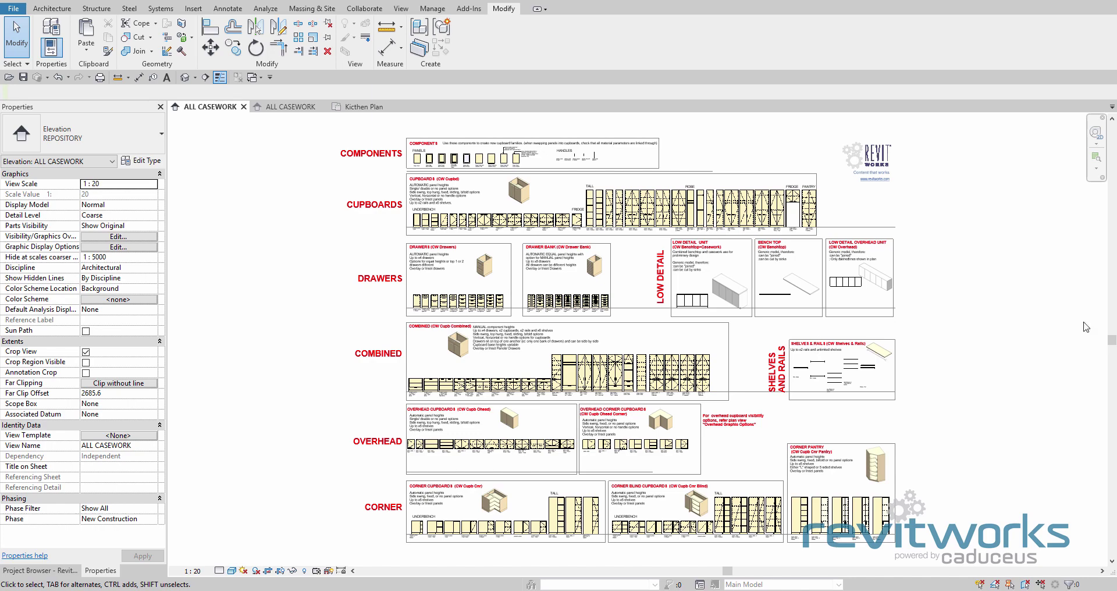
scroll(490, 212, up, 4)
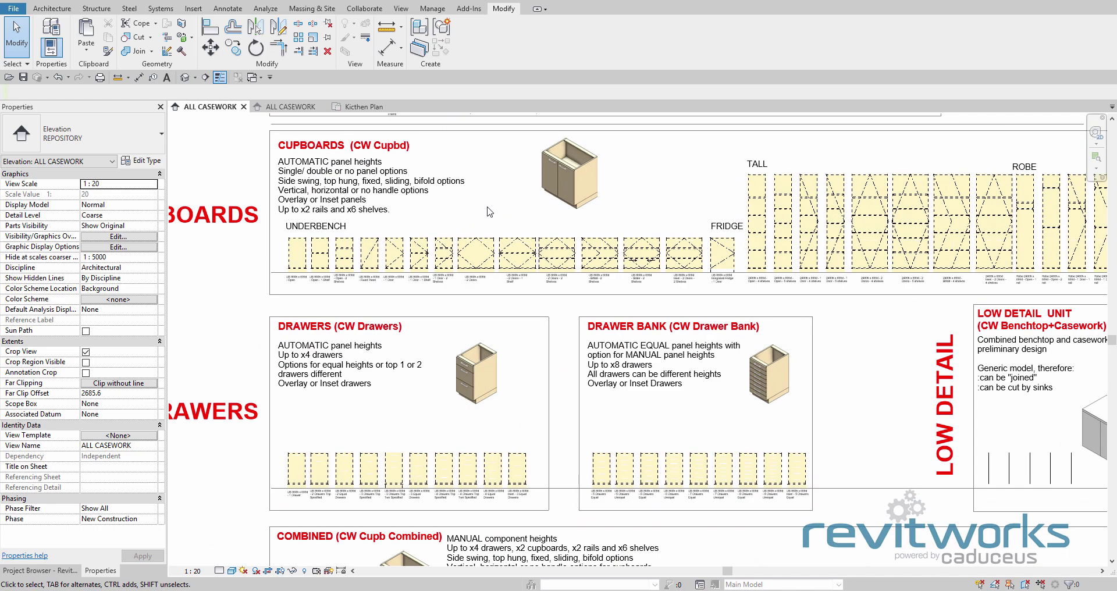
scroll(490, 211, up, 3)
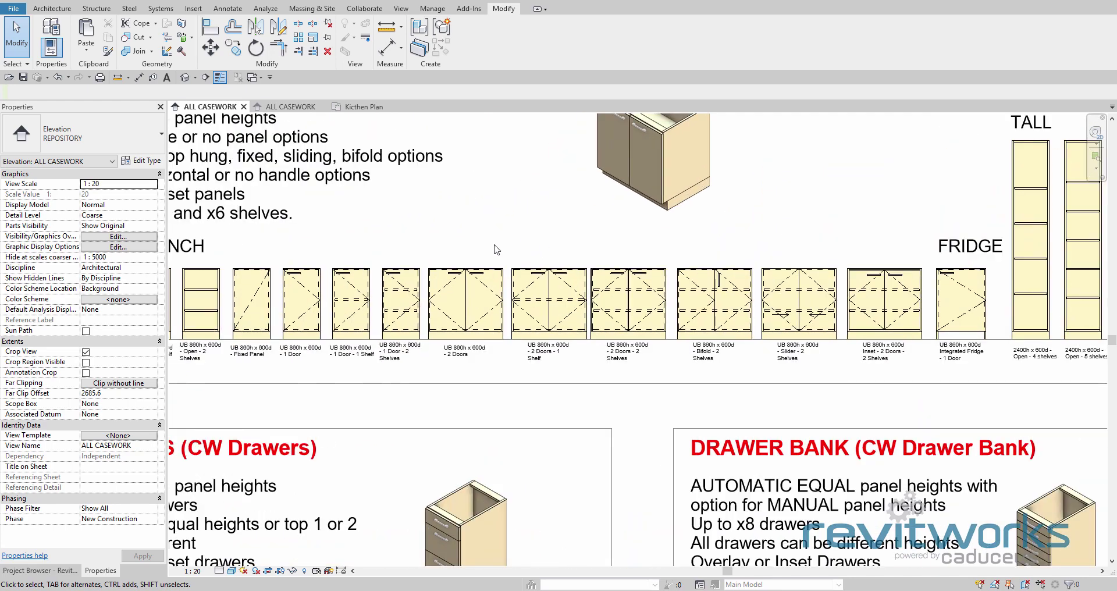
scroll(483, 249, up, 3)
scroll(594, 323, up, 1)
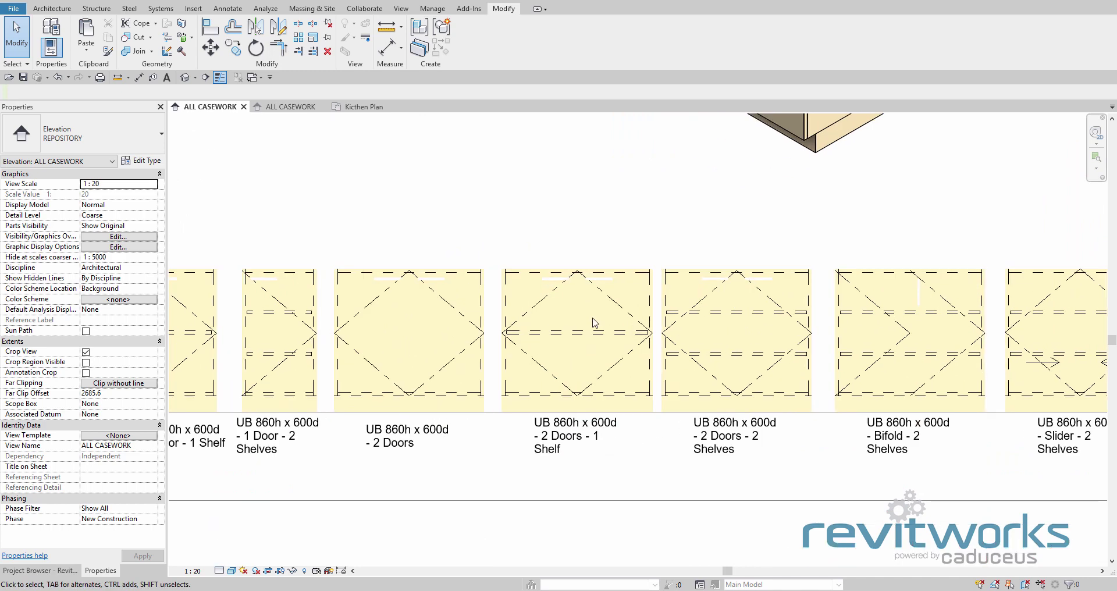
scroll(594, 323, up, 1)
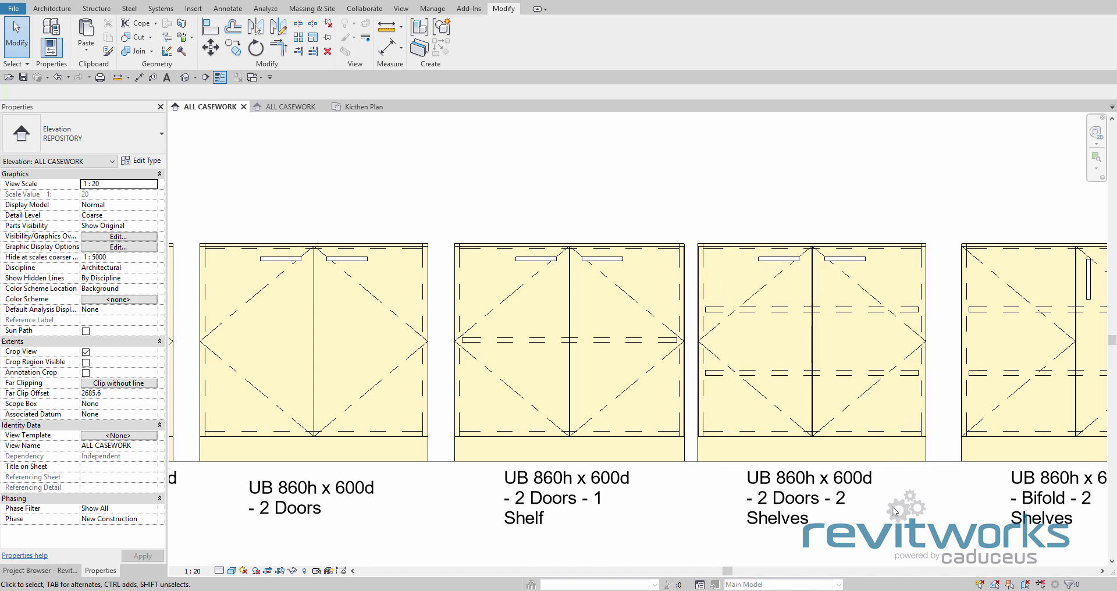
click(138, 77)
click(703, 403)
click(719, 407)
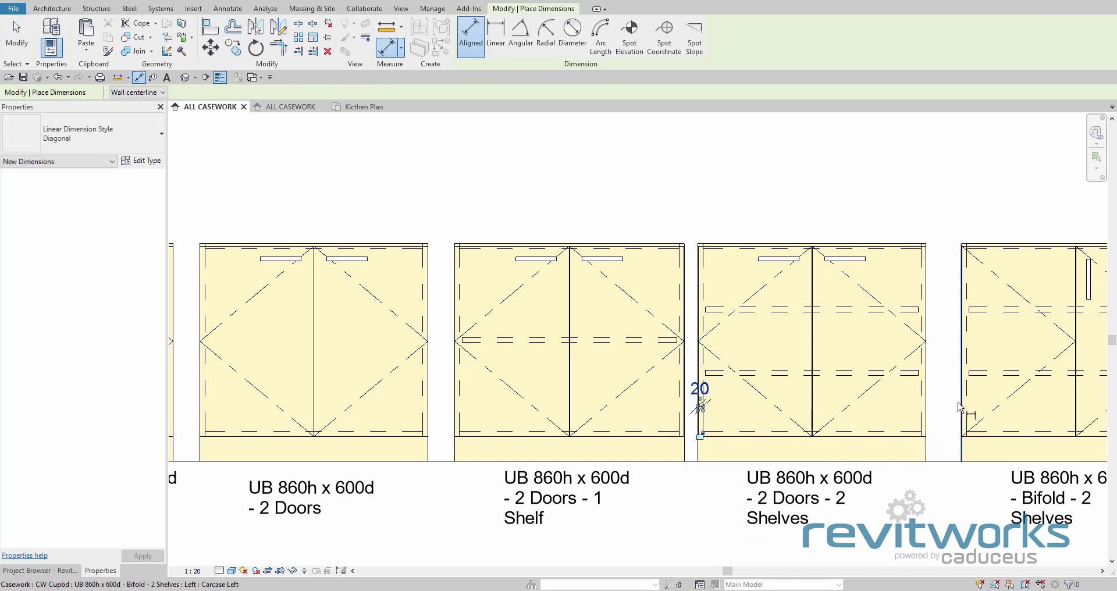
Dimension the left side panel thickness of the underbench Bifold - 2 Shelves cupboard and end the dimension command.
click(960, 404)
click(967, 403)
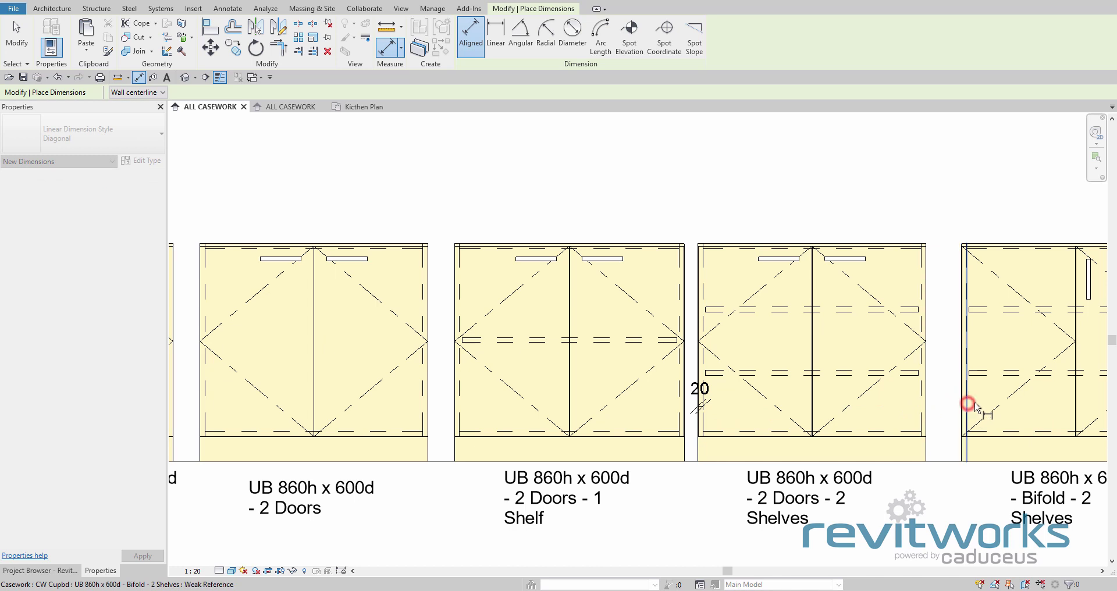
click(962, 400)
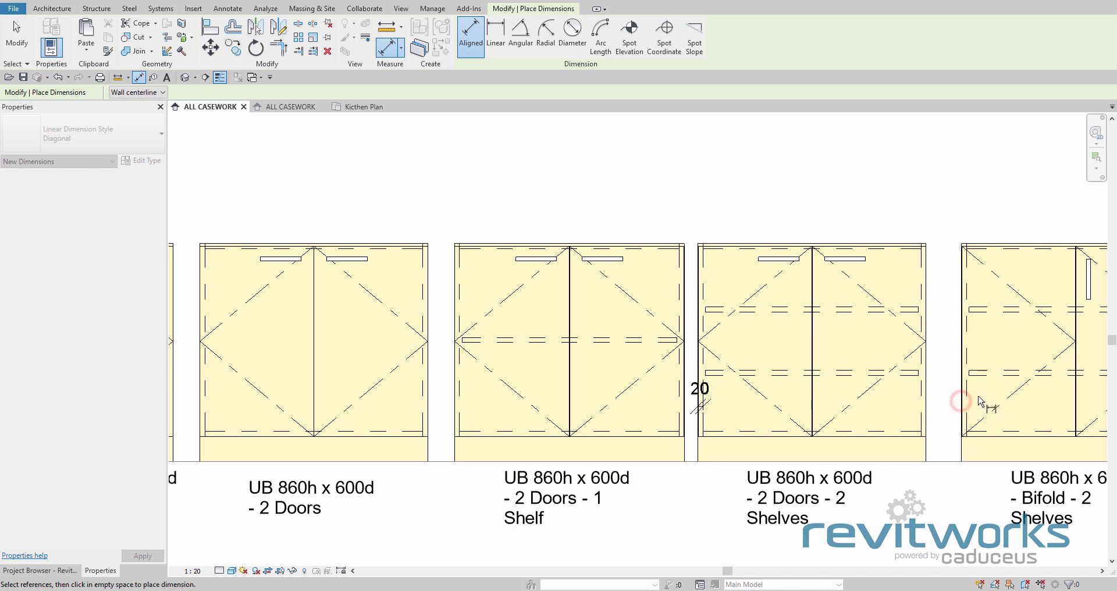
click(961, 392)
click(969, 392)
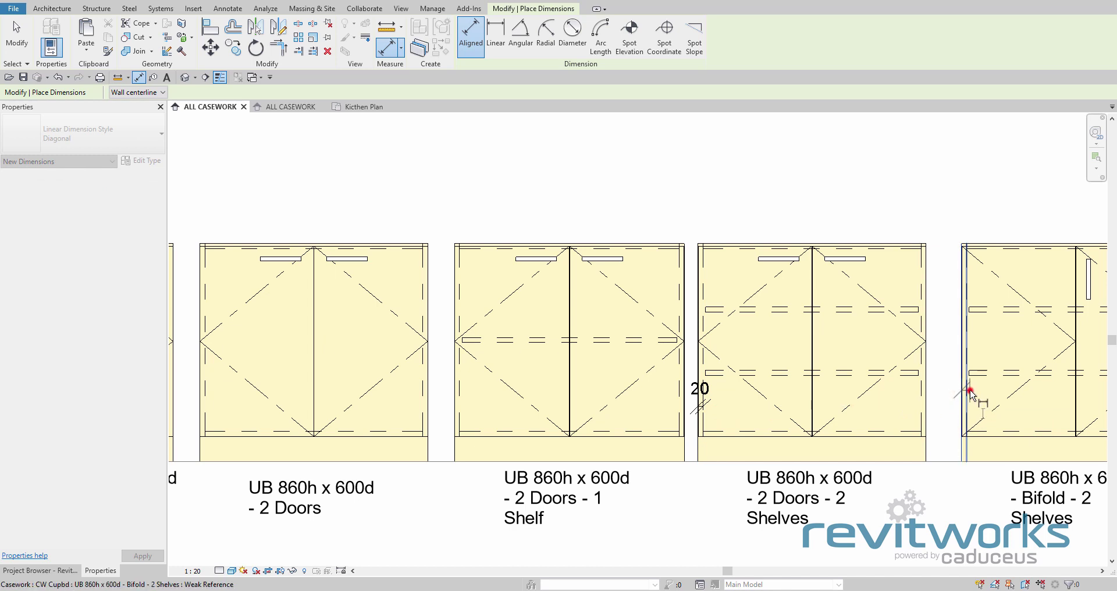
click(977, 399)
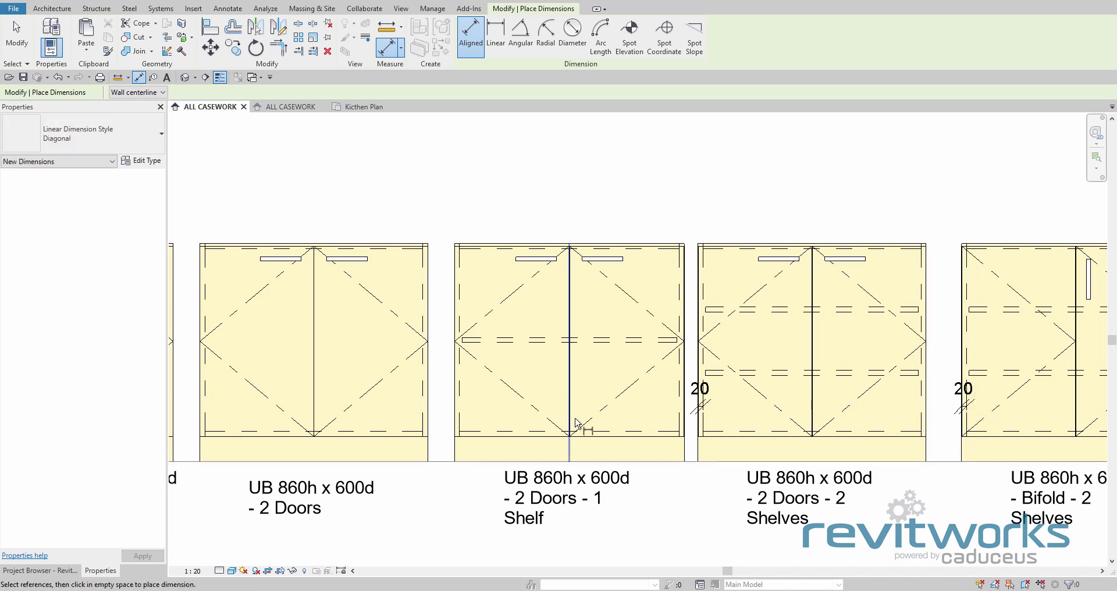
right_click(783, 215)
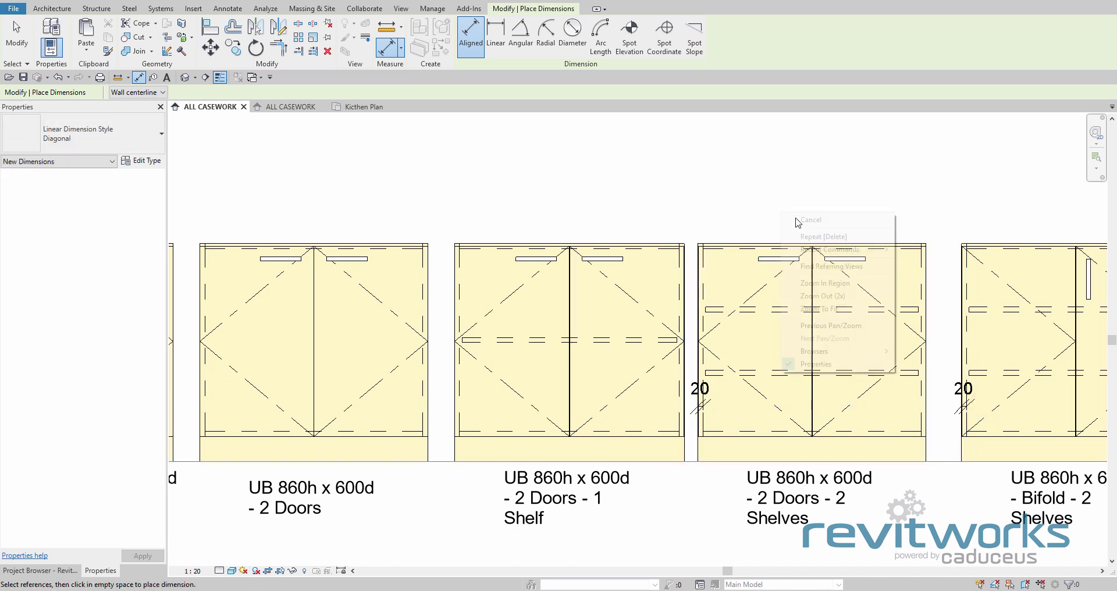
click(798, 220)
Review the type parameters of the UB 860h x 600d - 2 Doors - 2 Shelves cupboard.
click(792, 247)
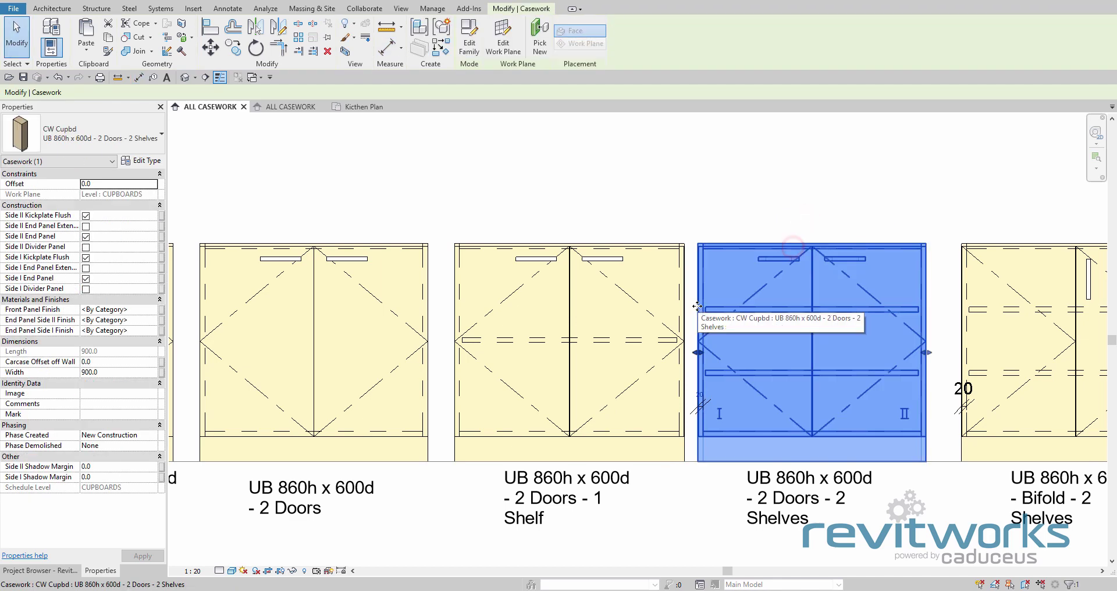
click(146, 163)
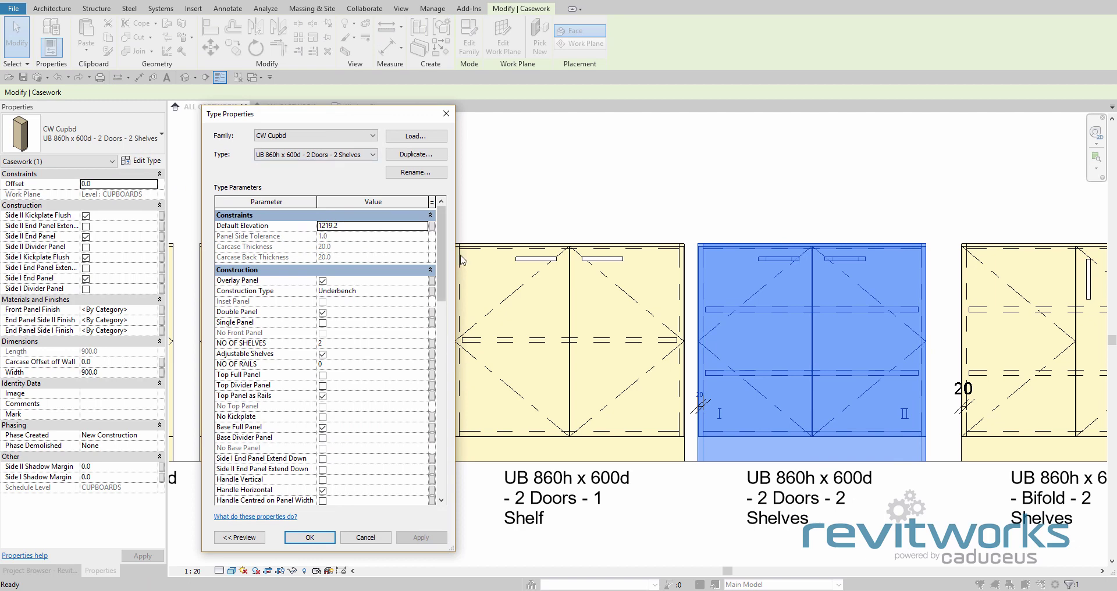
mouse_move(442, 251)
mouse_down()
mouse_move(455, 364)
mouse_move(448, 456)
mouse_move(456, 241)
mouse_up()
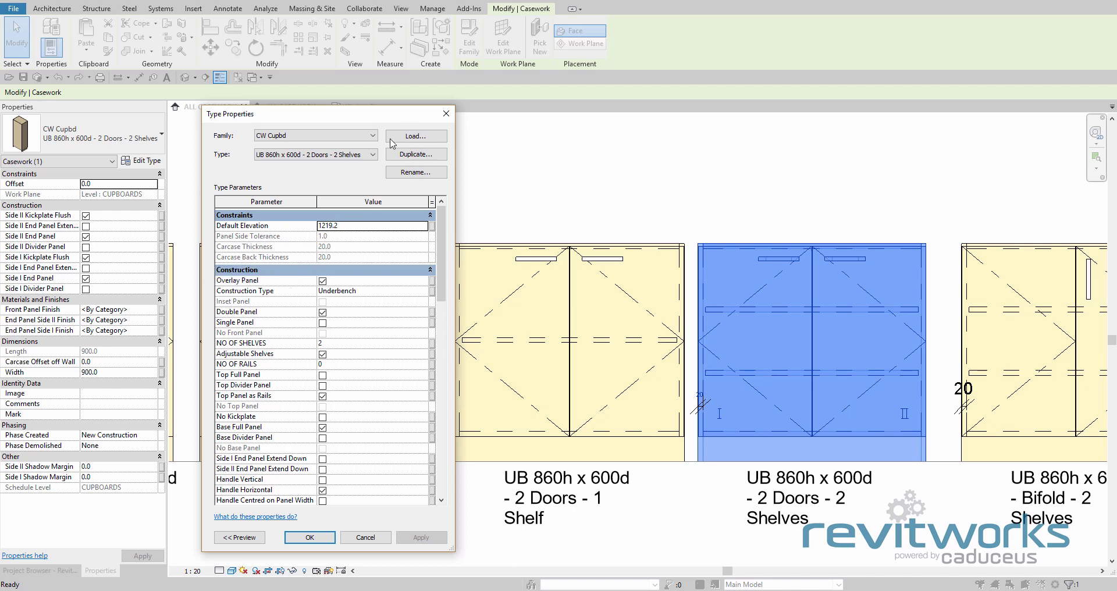
click(446, 113)
Open the CW Cupbd family for editing and set its Carcase Thickness formula to 15 mm.
click(469, 41)
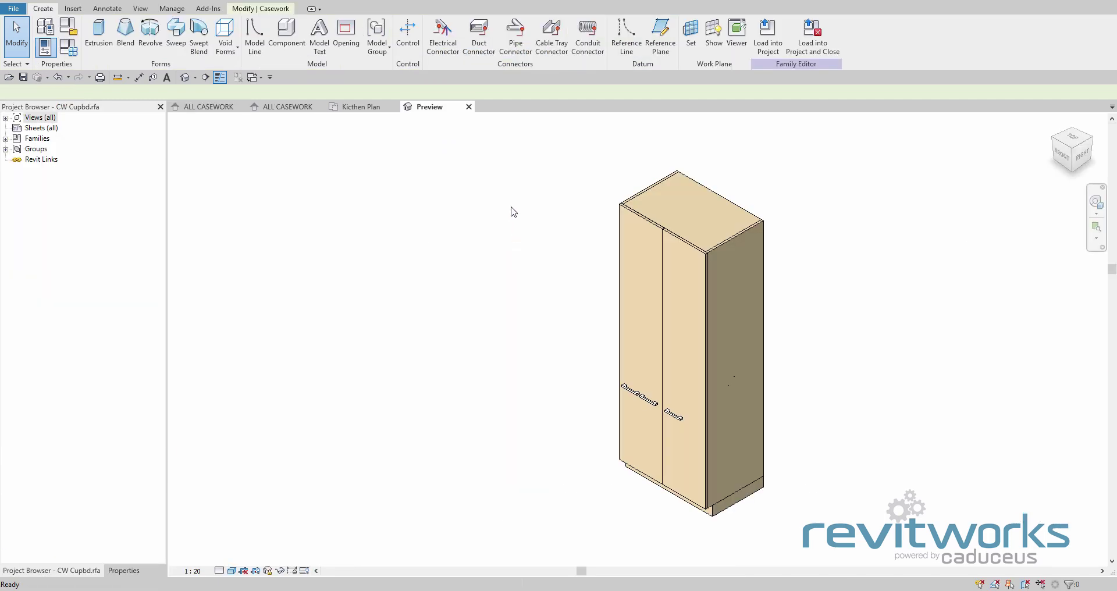
click(68, 47)
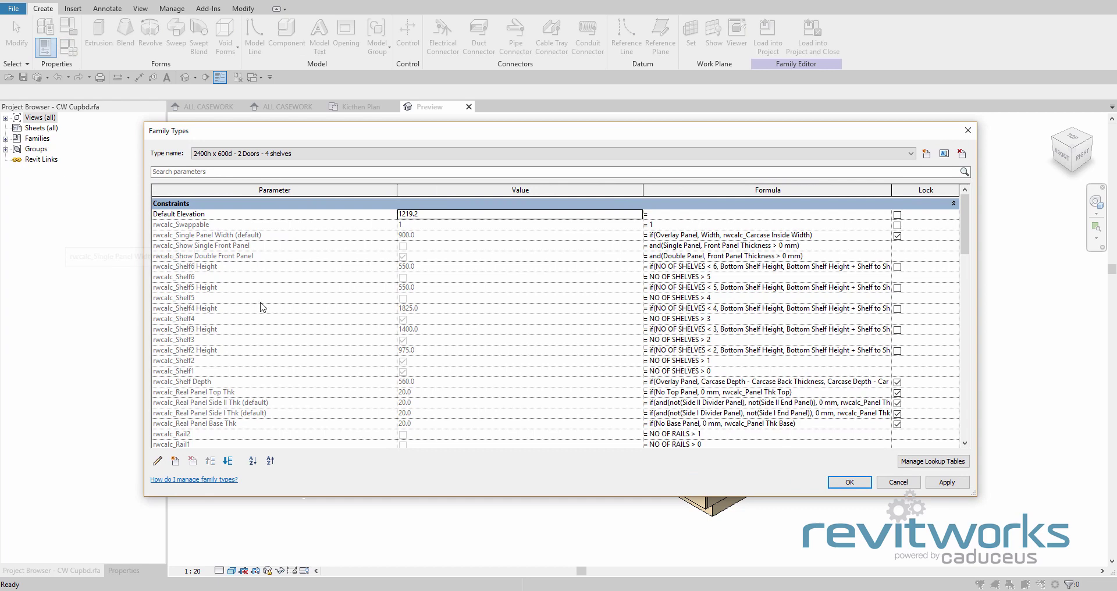
scroll(262, 309, down, 8)
scroll(262, 308, down, 4)
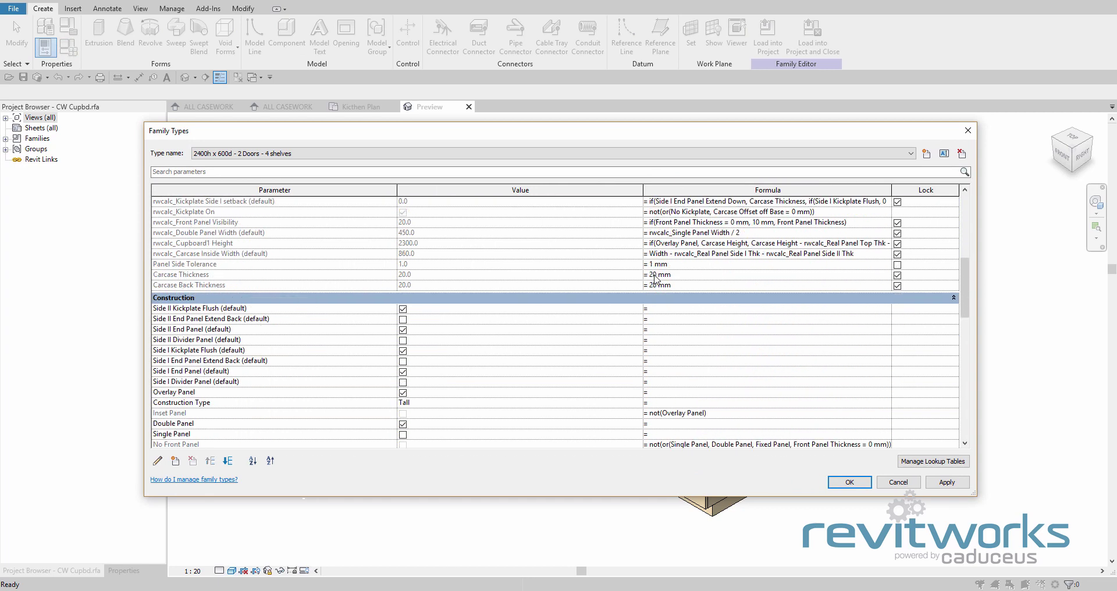
click(678, 275)
text(15)
click(849, 483)
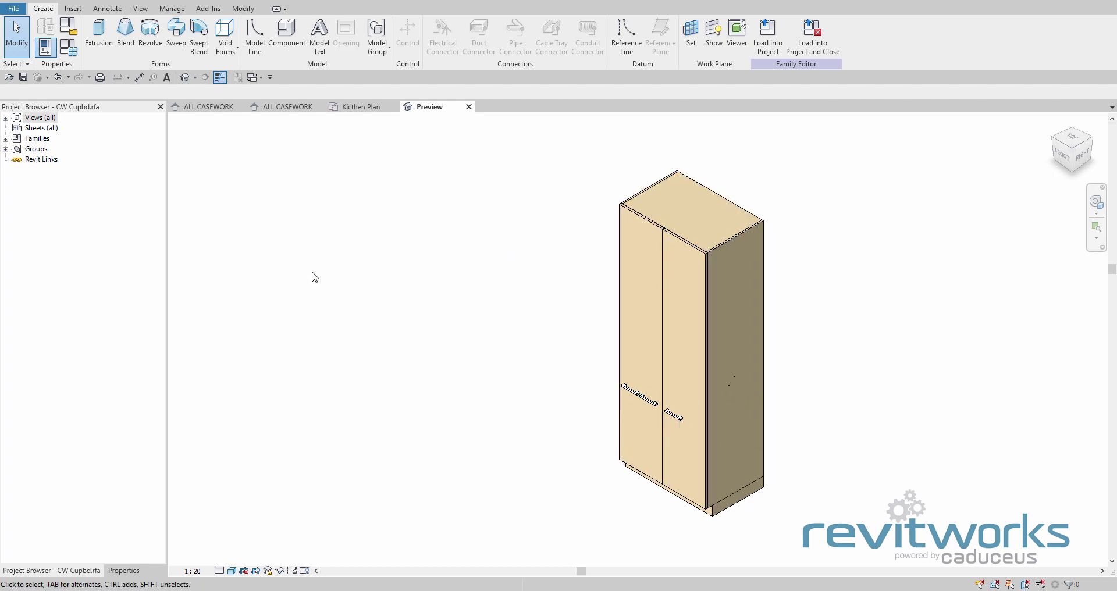
Turn off Elev Swing Points to Hinge in the Swing type of the nested Swing_Typical casework family.
click(5, 139)
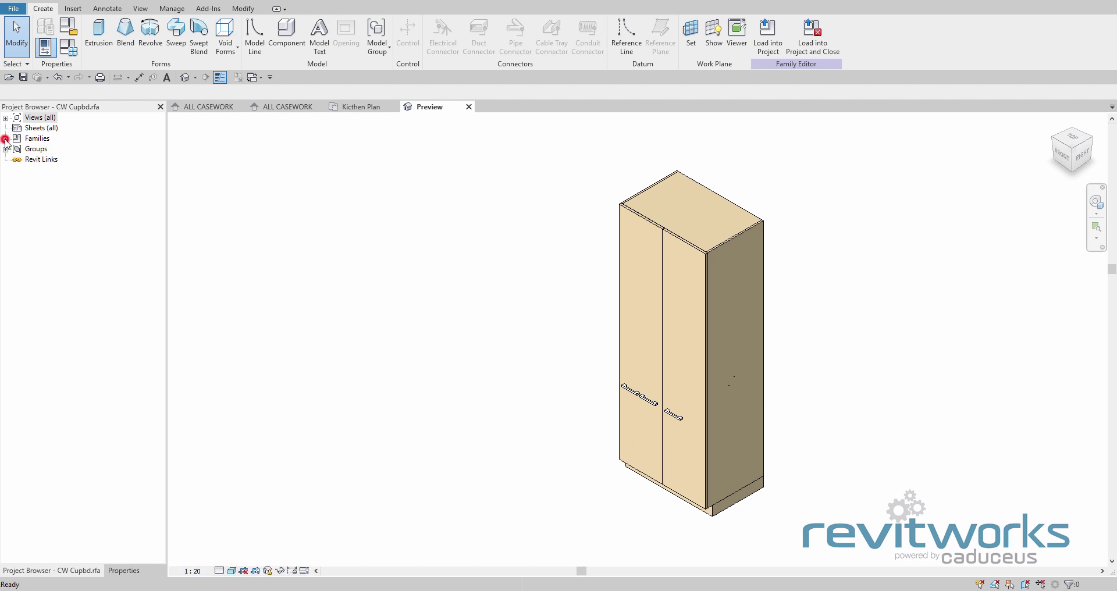
click(16, 160)
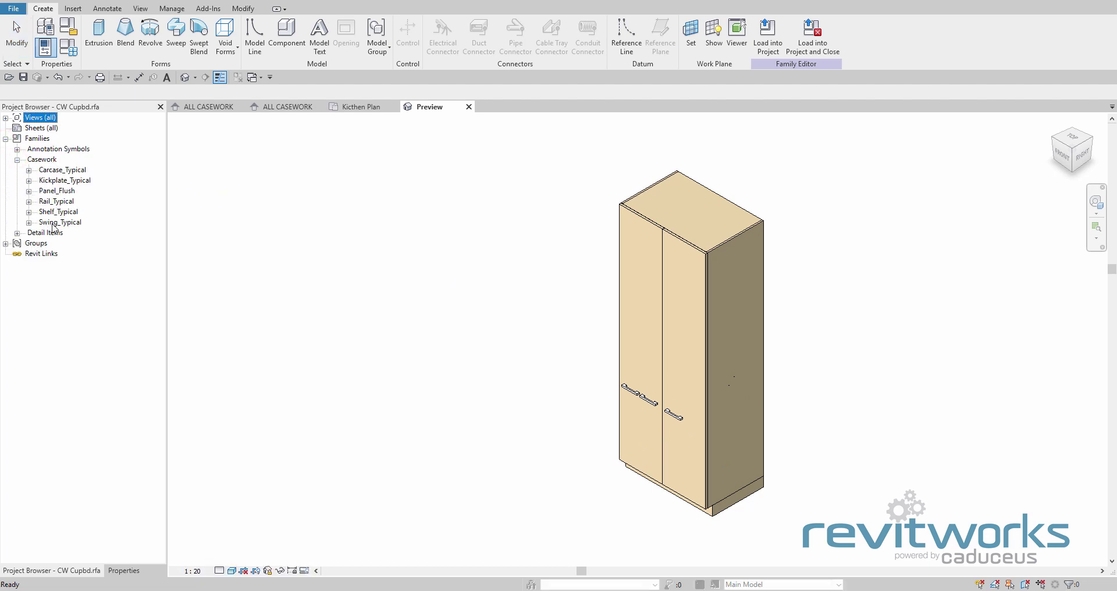
click(27, 222)
double_click(58, 232)
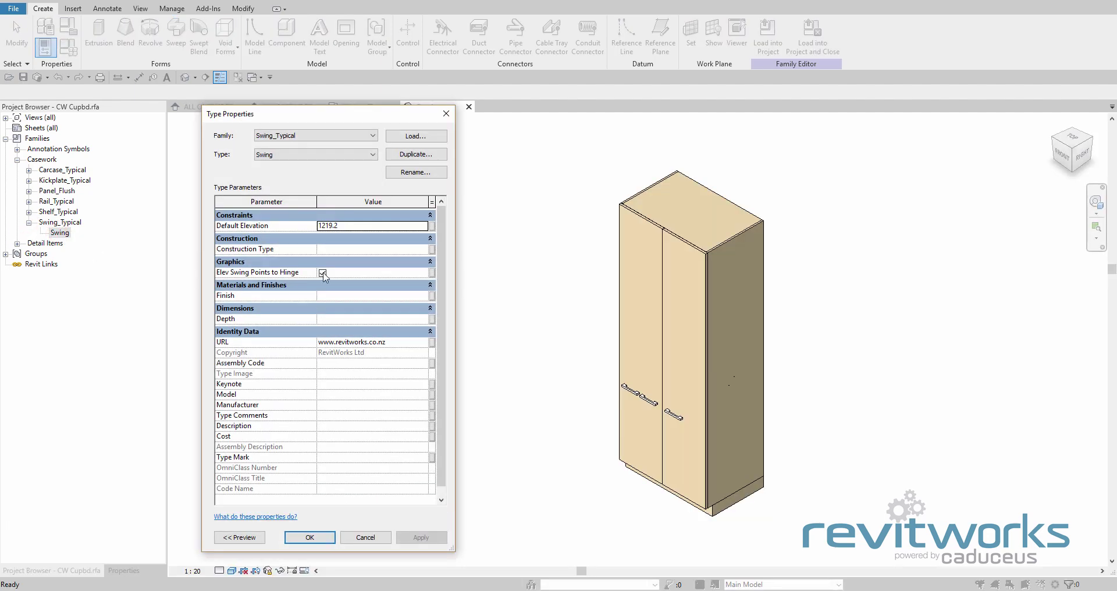
click(322, 272)
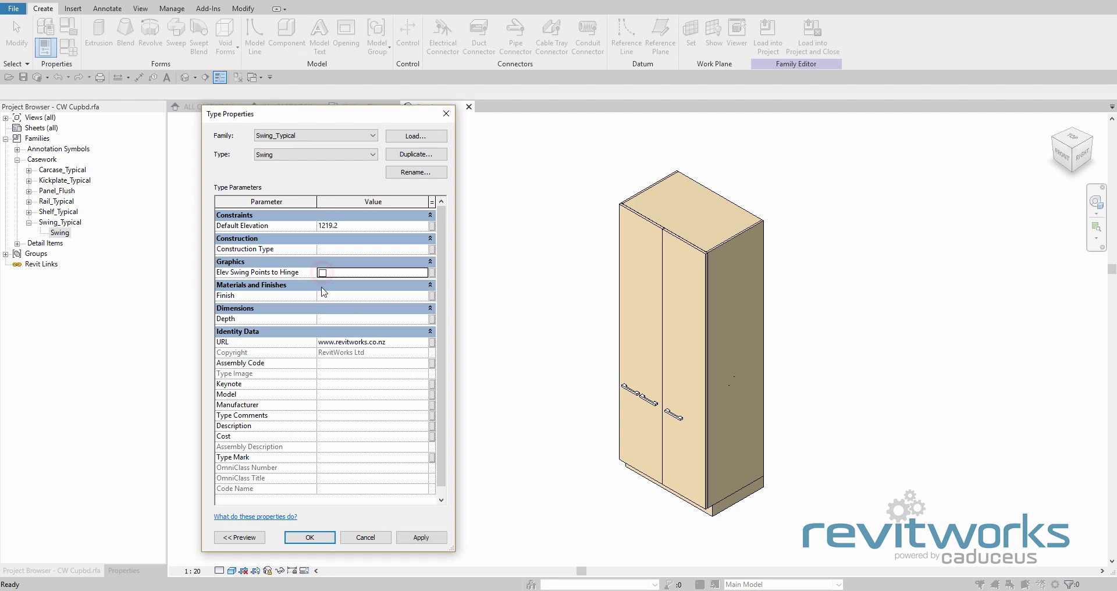
click(309, 537)
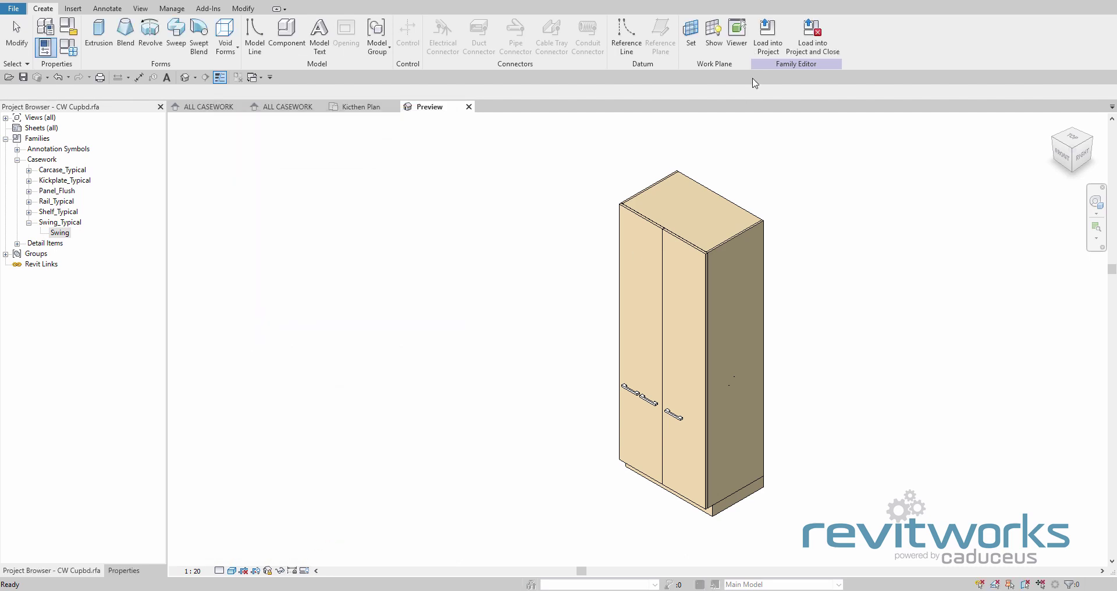
Load the edited CW Cupbd family into the RevitWorks metric casework project, close it and overwrite the existing version.
click(813, 32)
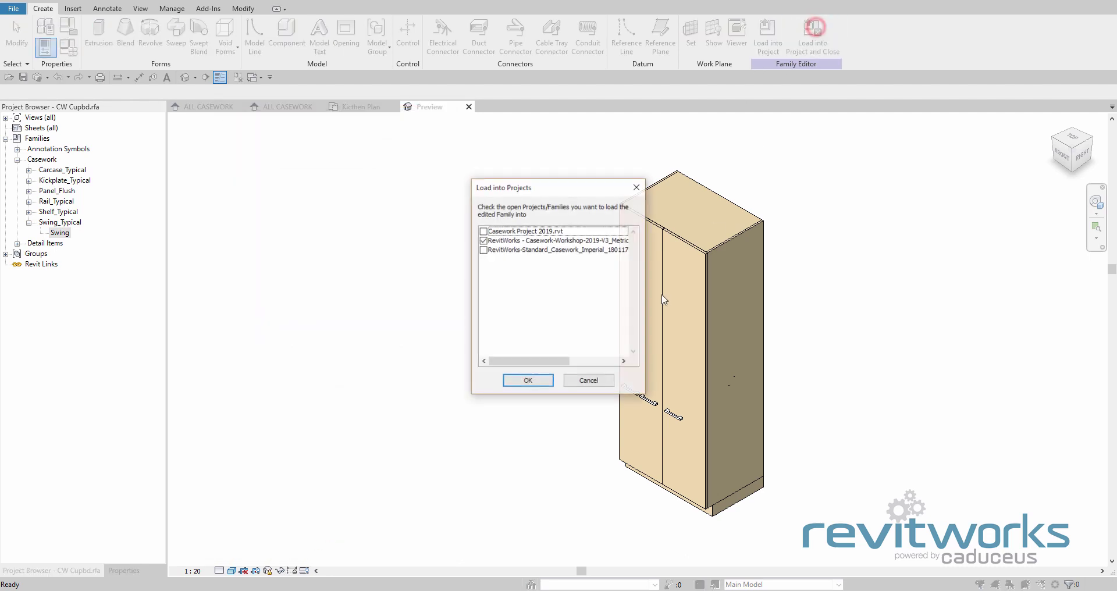
click(528, 380)
click(585, 298)
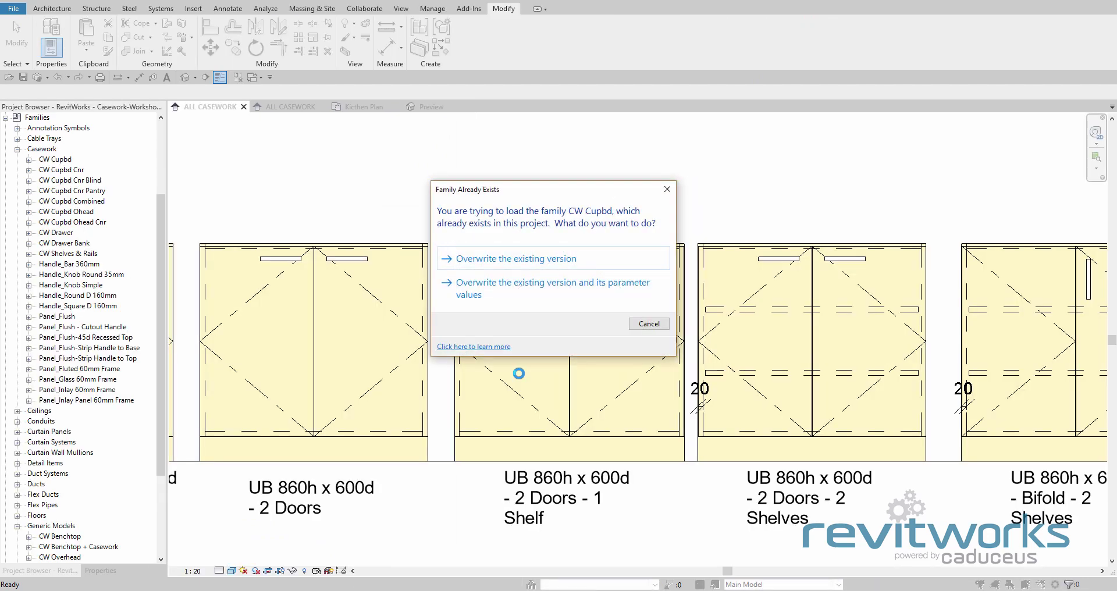
click(516, 269)
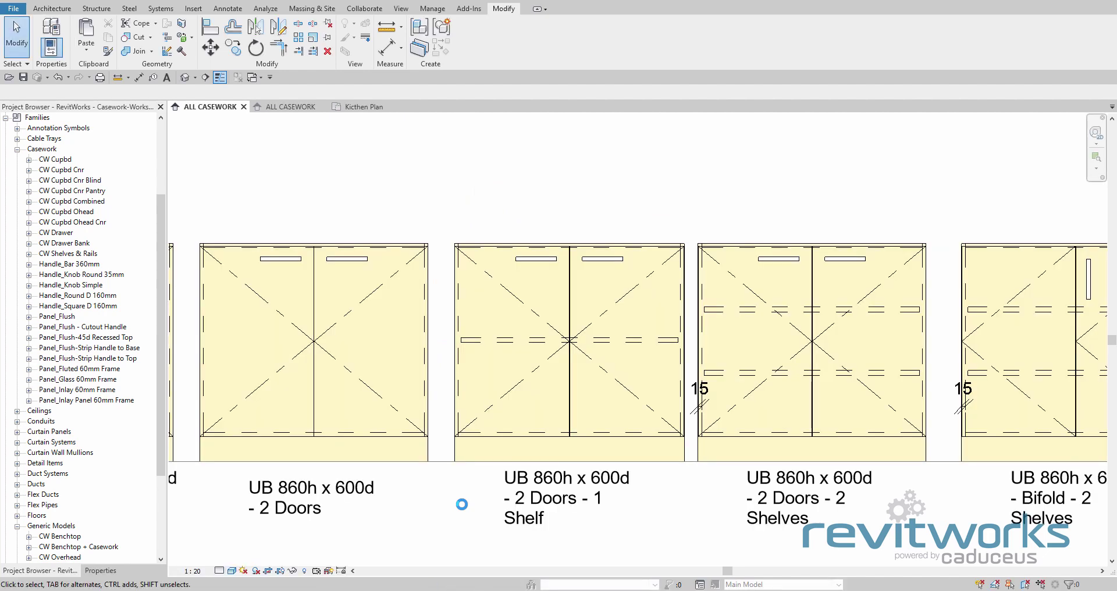
Examine the updated cupboards in the ALL CASEWORK view, along with the drawer, drawer bank and combined families.
scroll(446, 511, down, 5)
middle_drag(451, 508, 445, 393)
middle_drag(514, 429, 401, 443)
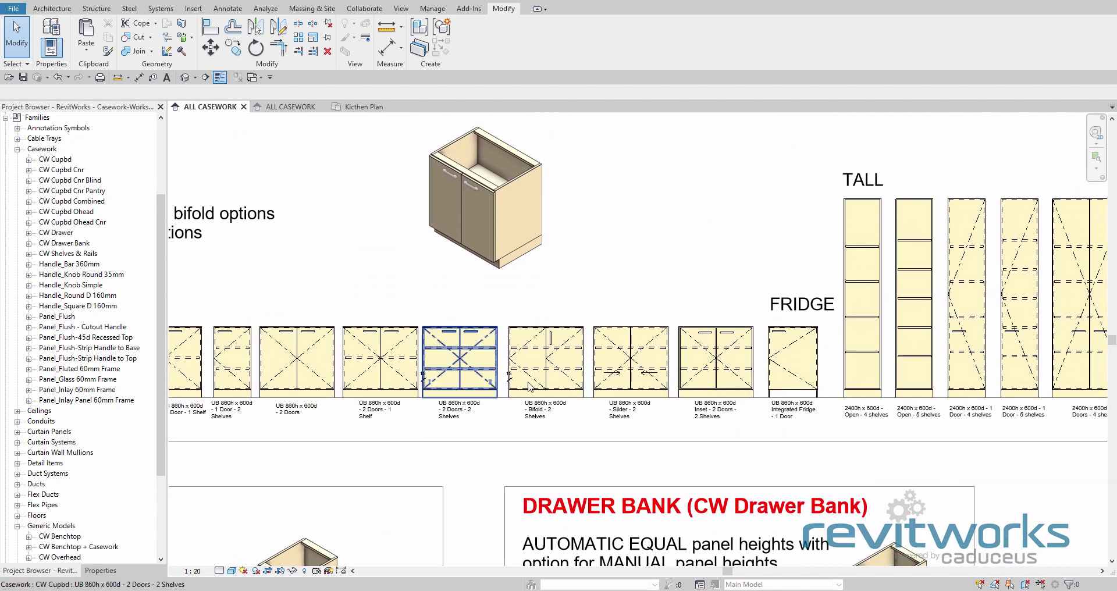
scroll(526, 388, up, 2)
scroll(530, 387, down, 4)
middle_drag(527, 414, 557, 361)
middle_drag(531, 399, 538, 264)
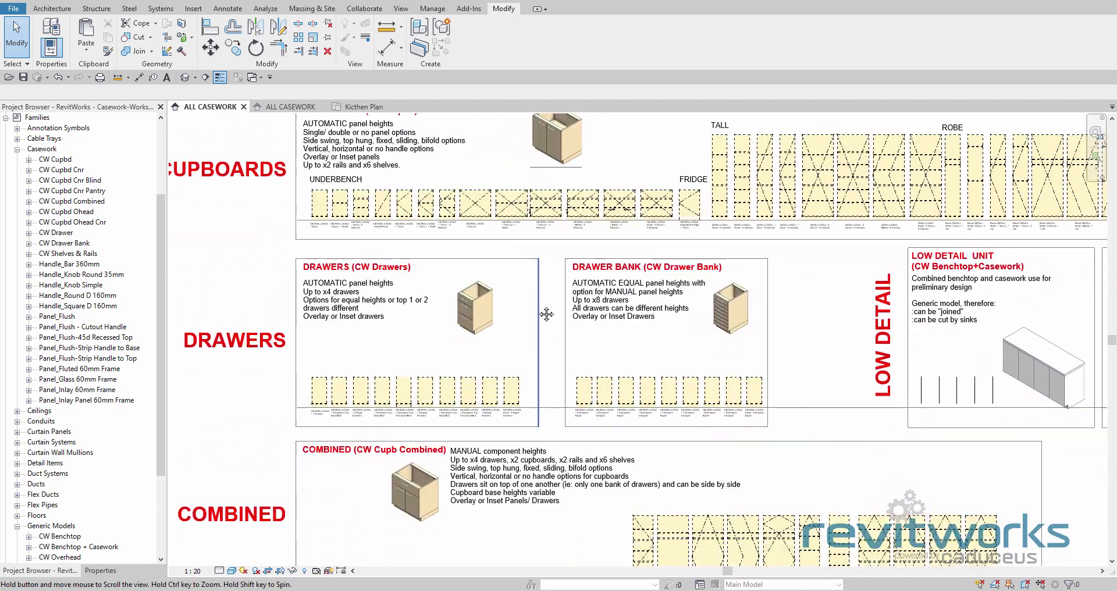
middle_drag(547, 400, 505, 265)
scroll(469, 448, up, 4)
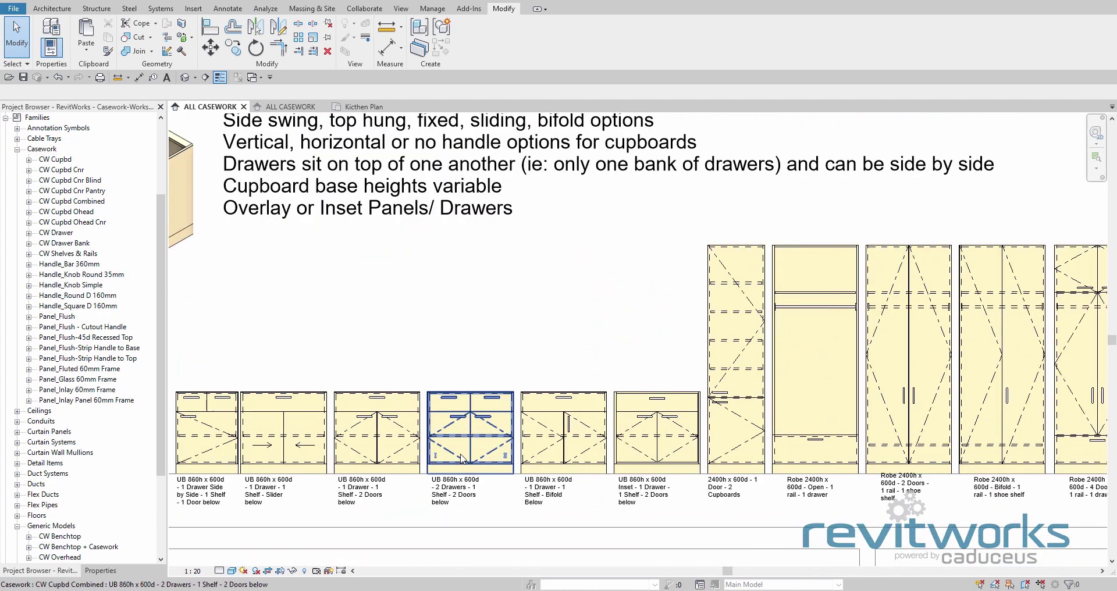
scroll(465, 459, down, 2)
scroll(465, 459, down, 5)
middle_drag(527, 420, 600, 533)
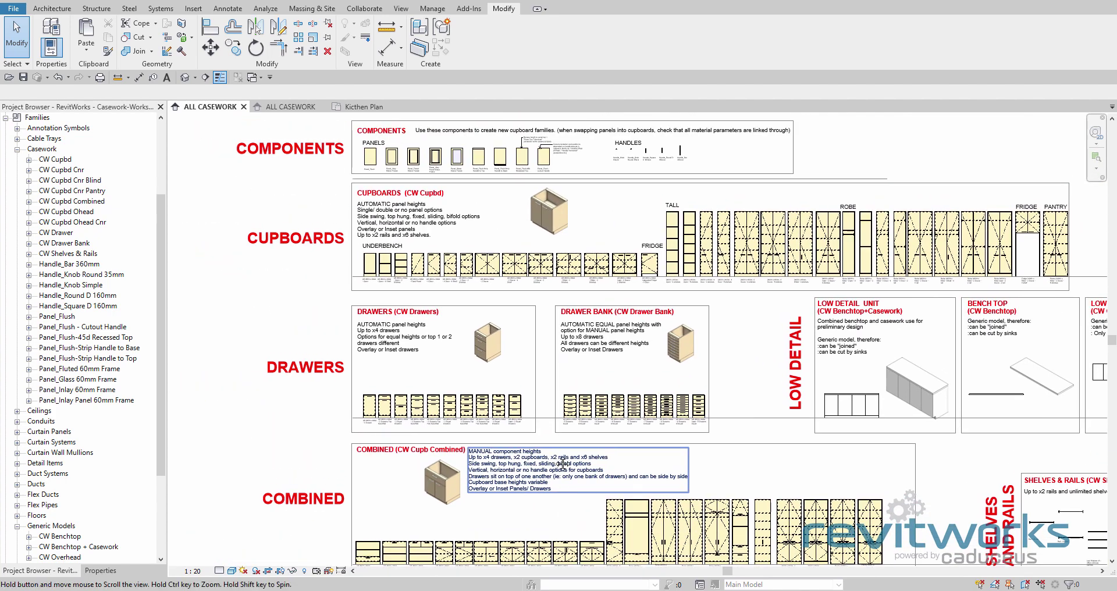
scroll(556, 459, down, 2)
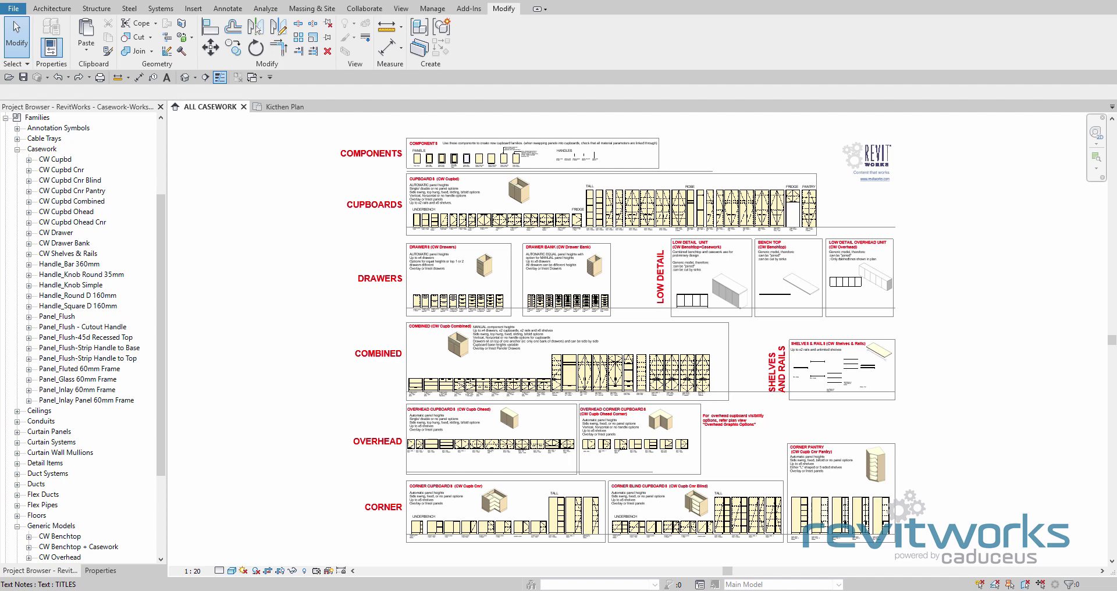
Copy the underbench UB 860h x 600d - 2 Shelves corner cupboard from the ALL CASEWORK view to the clipboard.
click(284, 107)
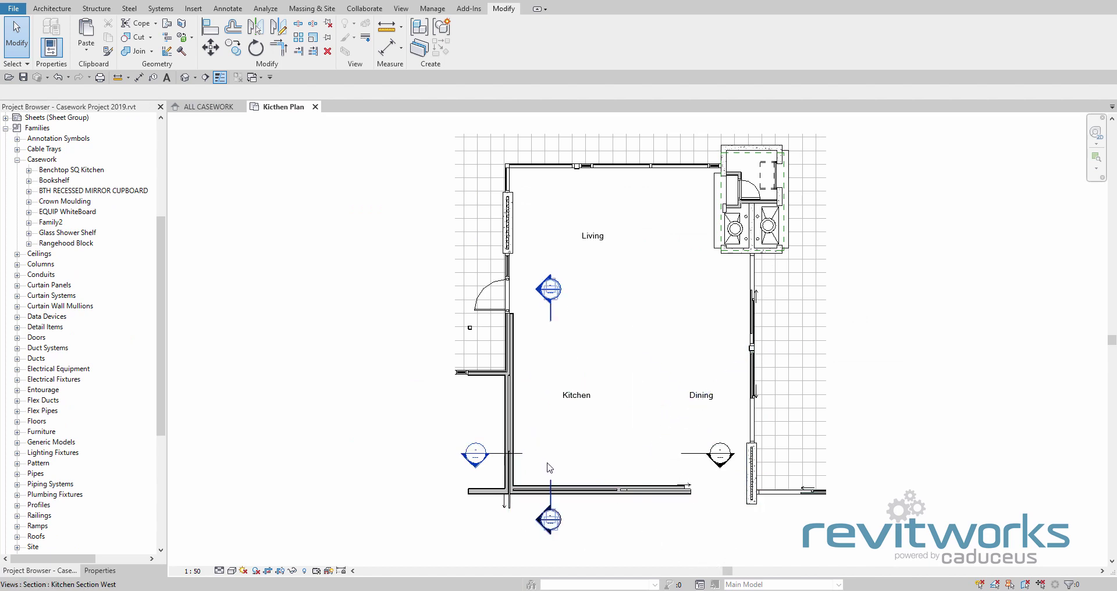
click(197, 109)
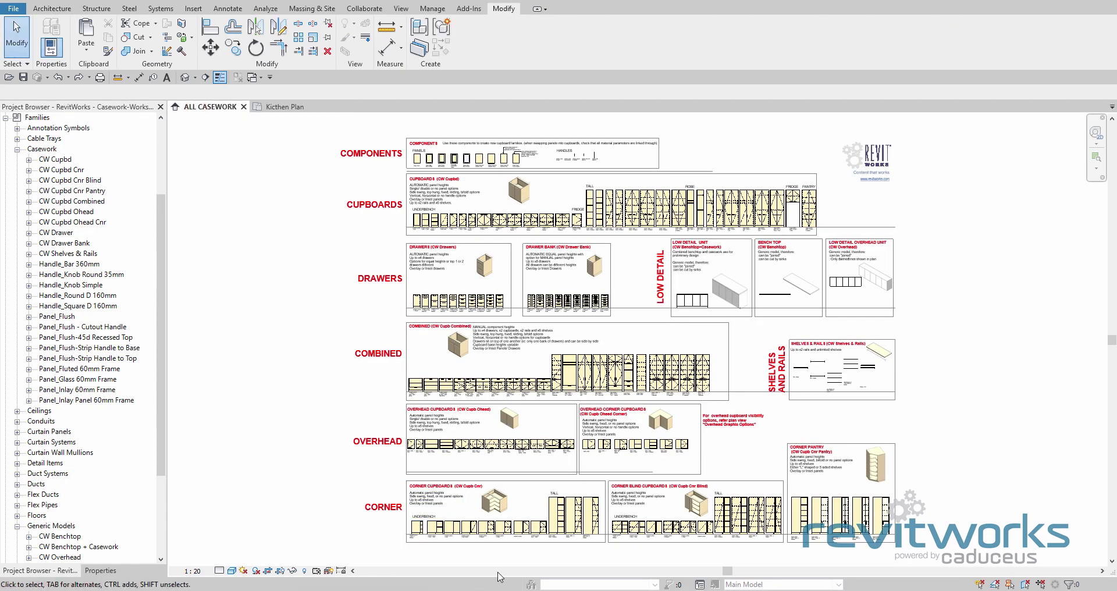
scroll(460, 532, up, 5)
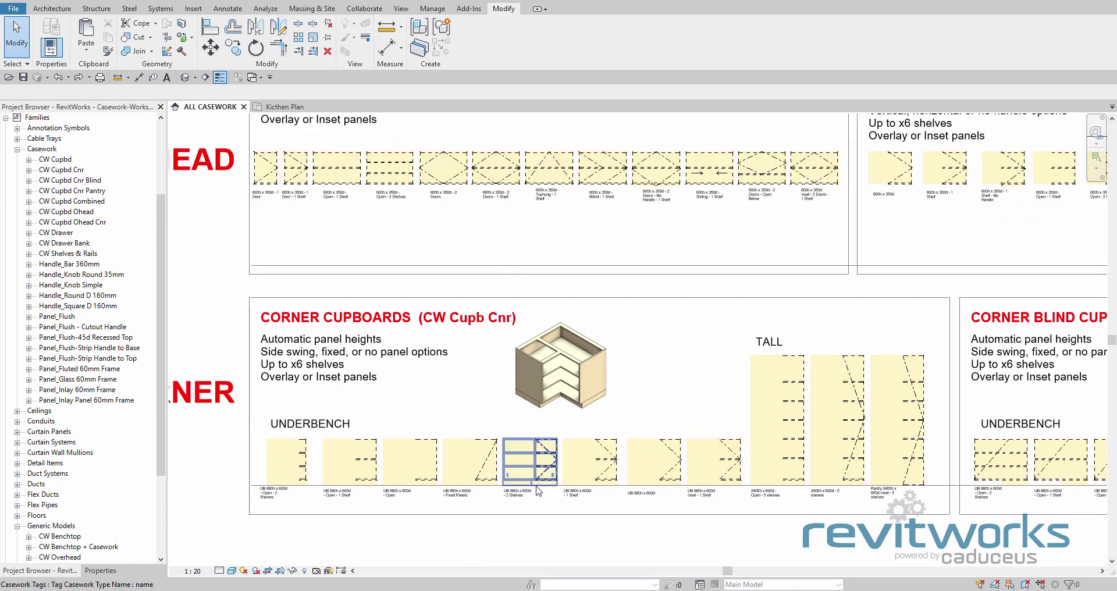
click(531, 469)
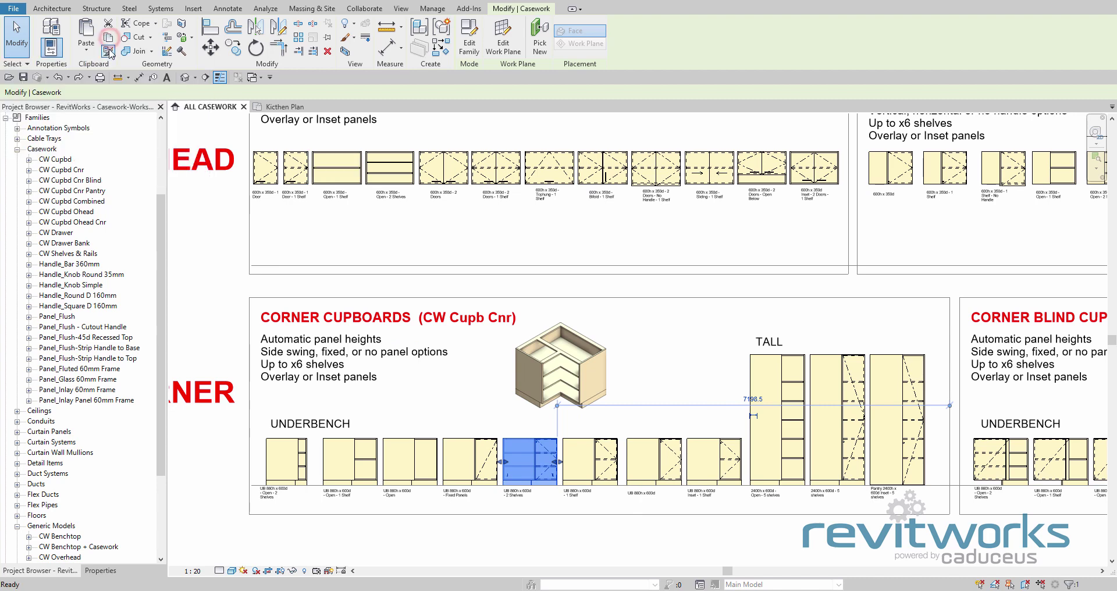
Paste the corner cupboard into the kitchen plan, rotated to fit against both walls of the kitchen's lower-left corner, and expand its family's types.
click(289, 107)
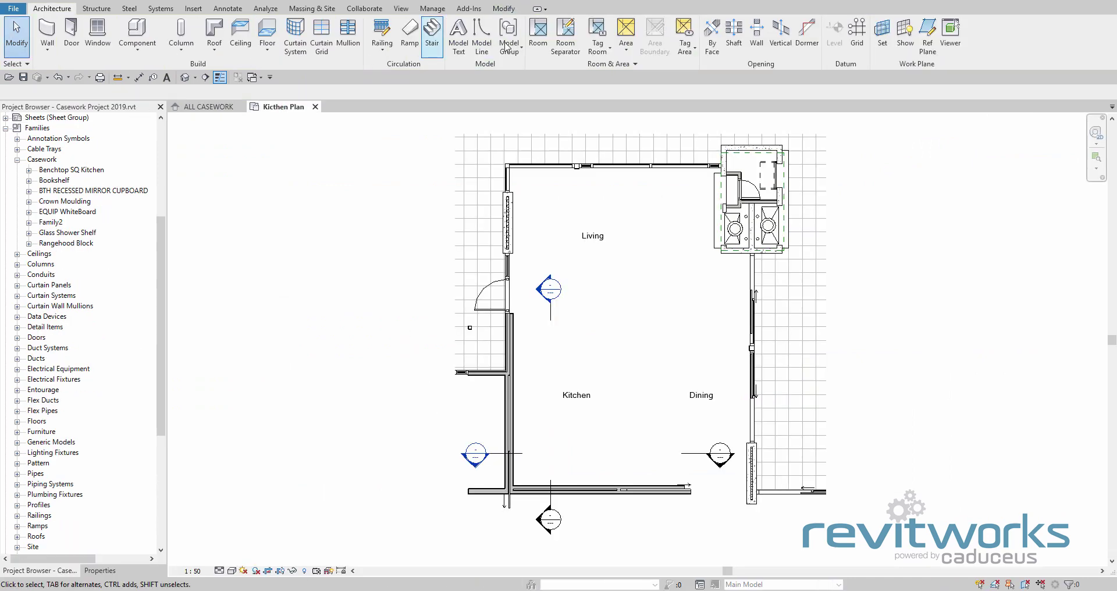
click(499, 10)
click(86, 32)
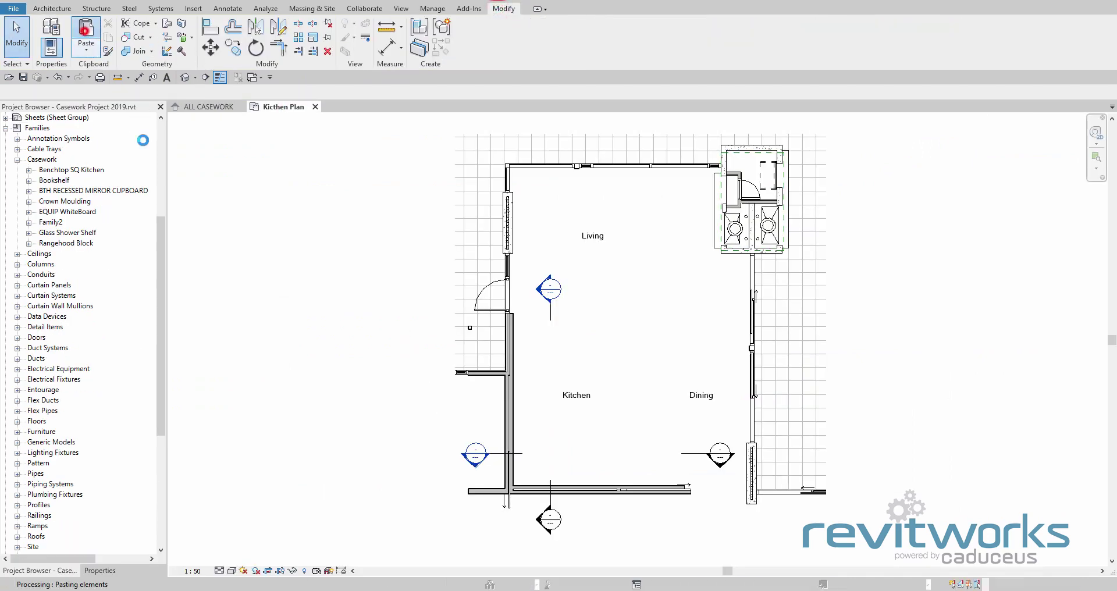
click(587, 340)
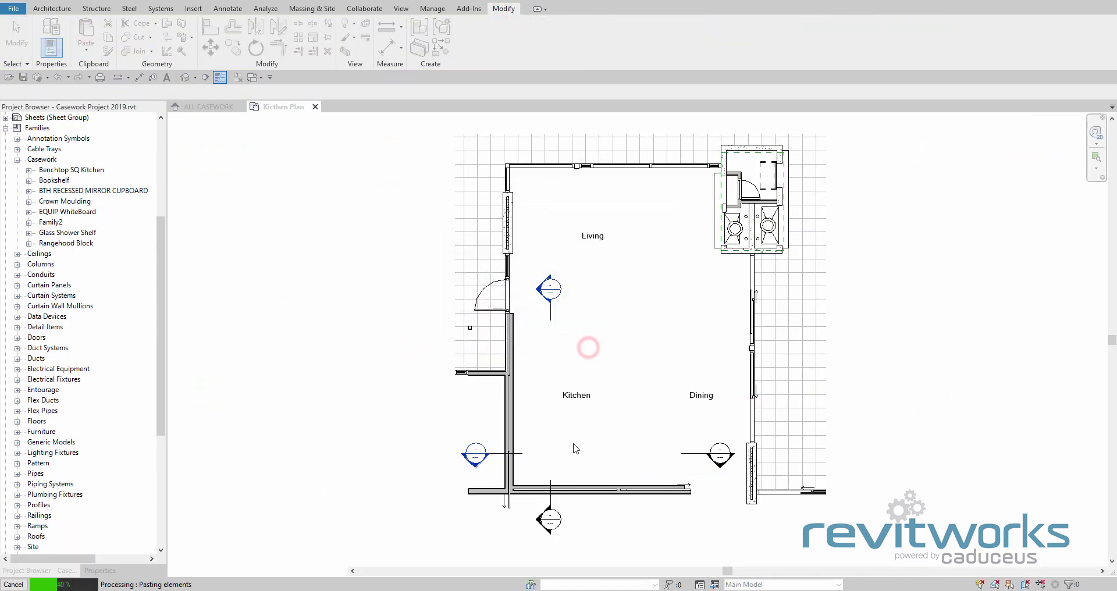
scroll(558, 454, up, 5)
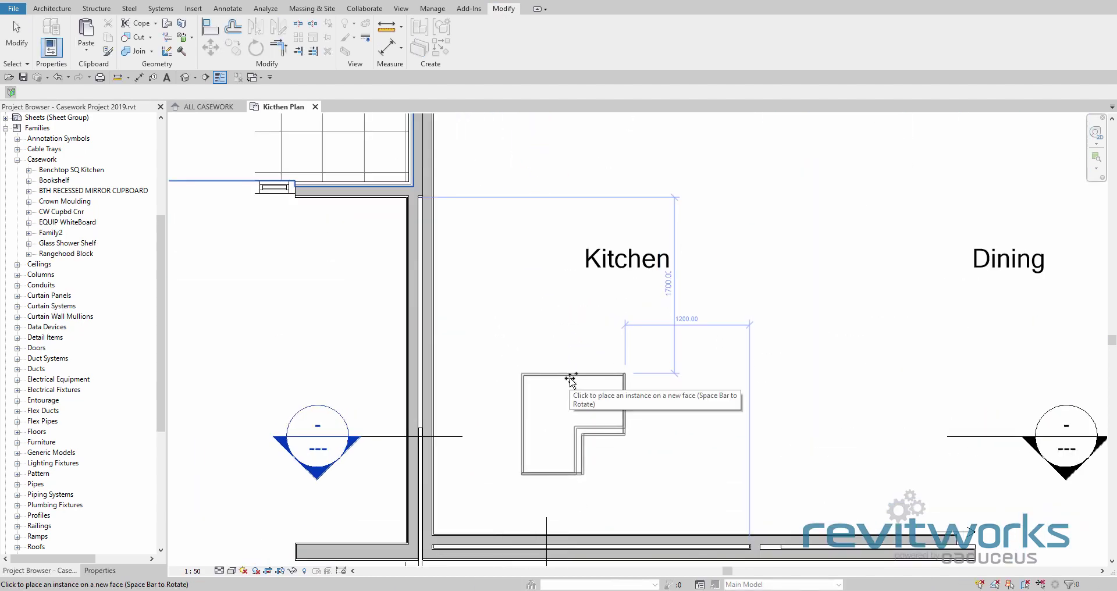
key(space)
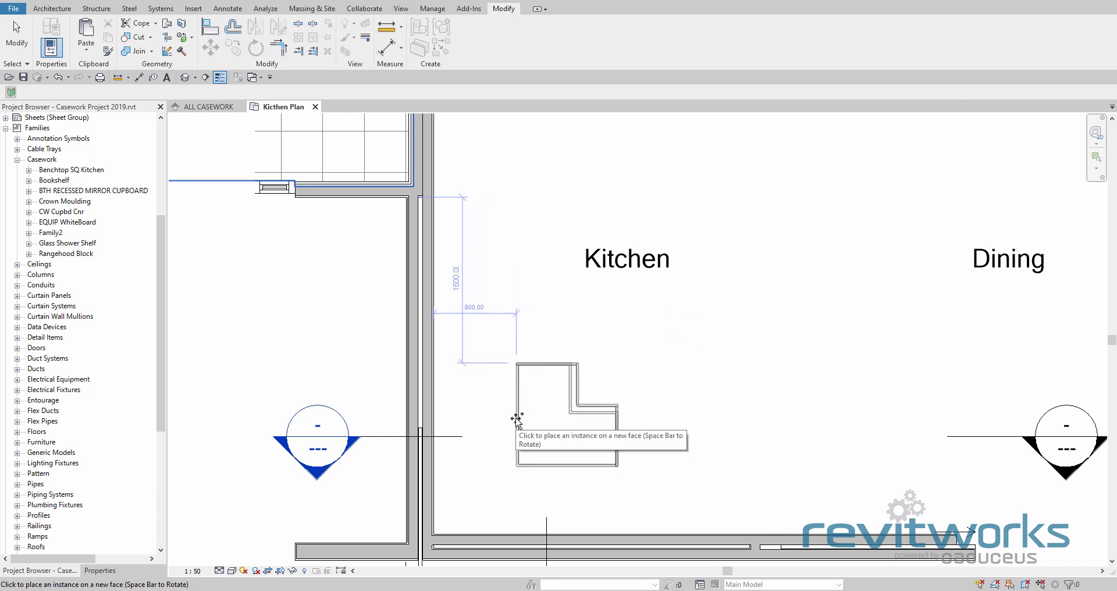
click(516, 419)
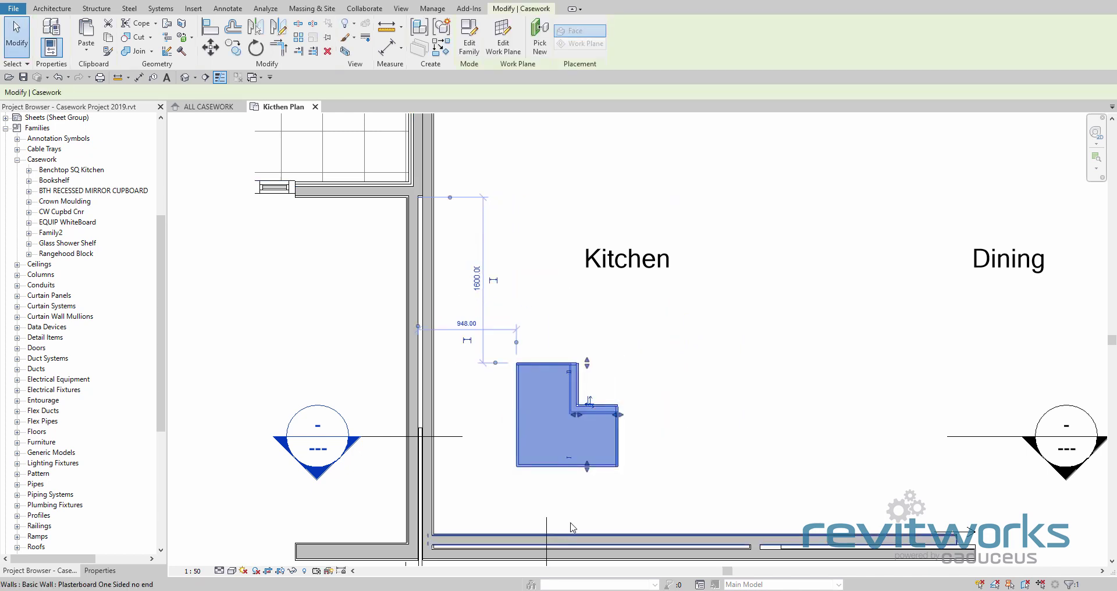
drag(548, 469, 484, 531)
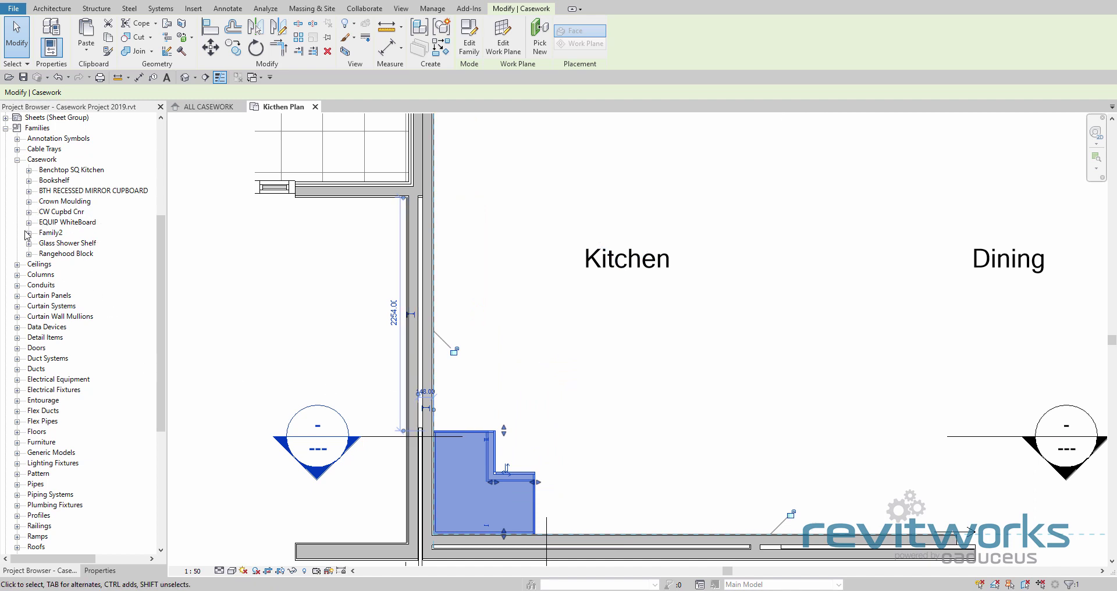
click(29, 213)
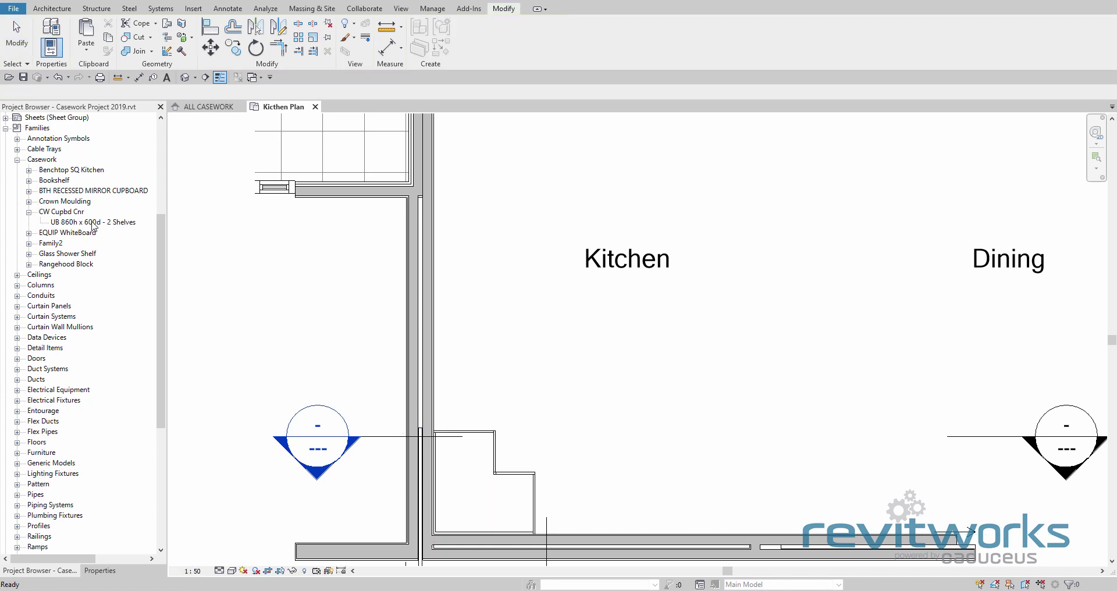
Open the CW Cupbd family from the casework library for editing, then load it into Casework Project 2019.rvt and close it.
click(201, 107)
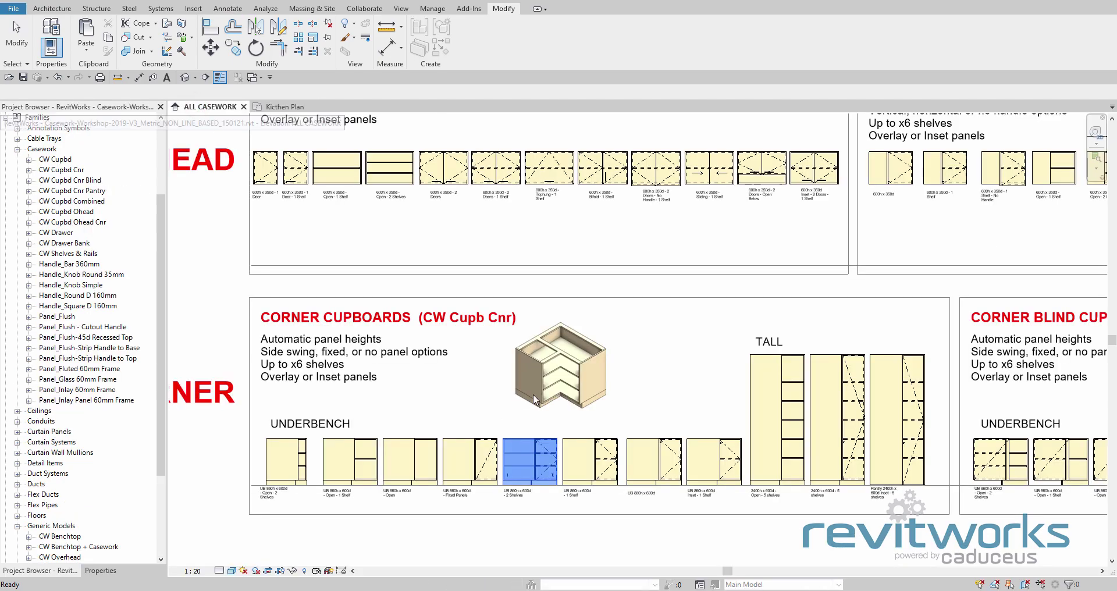
scroll(606, 308, down, 6)
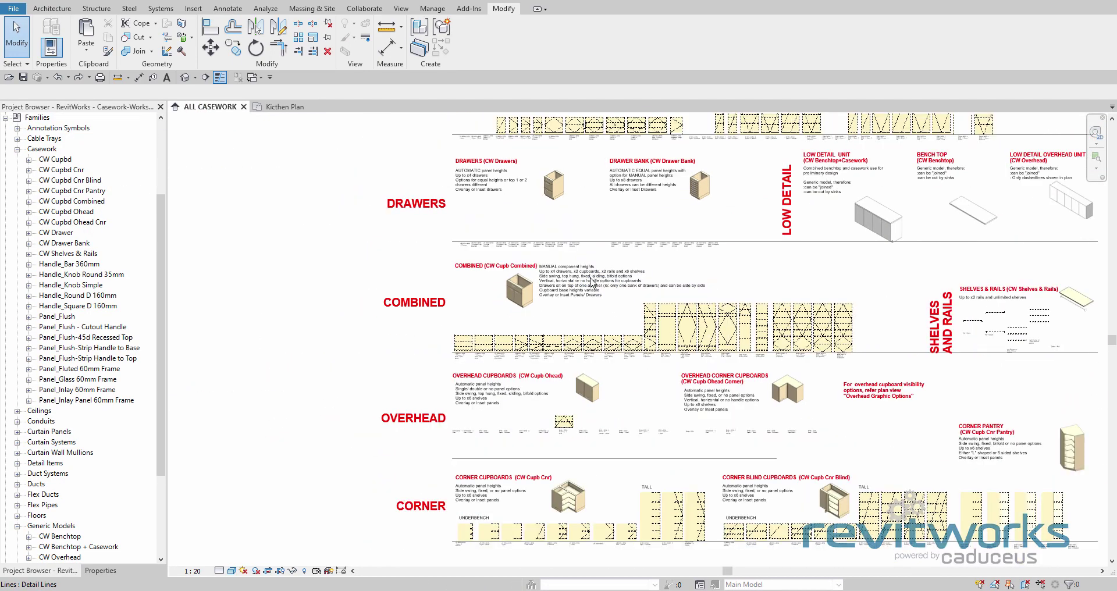
scroll(594, 285, up, 5)
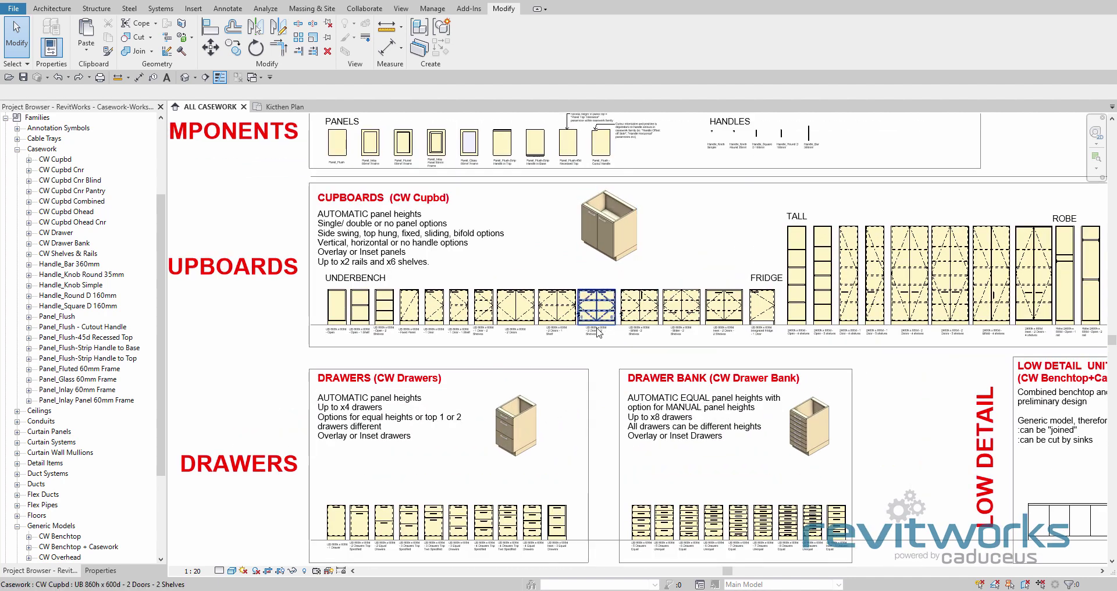
click(590, 305)
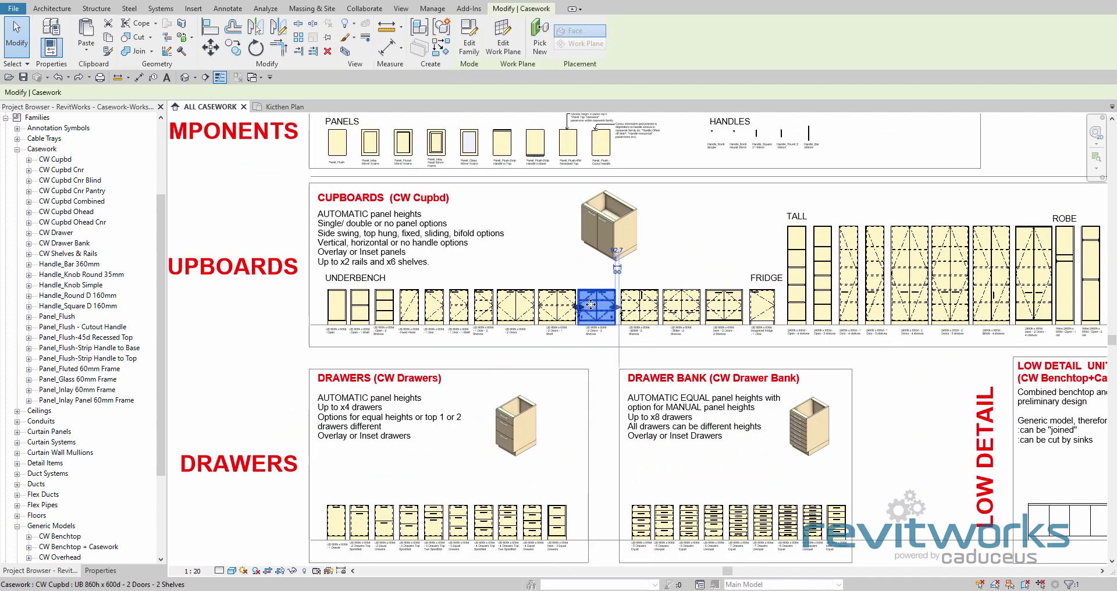
click(469, 45)
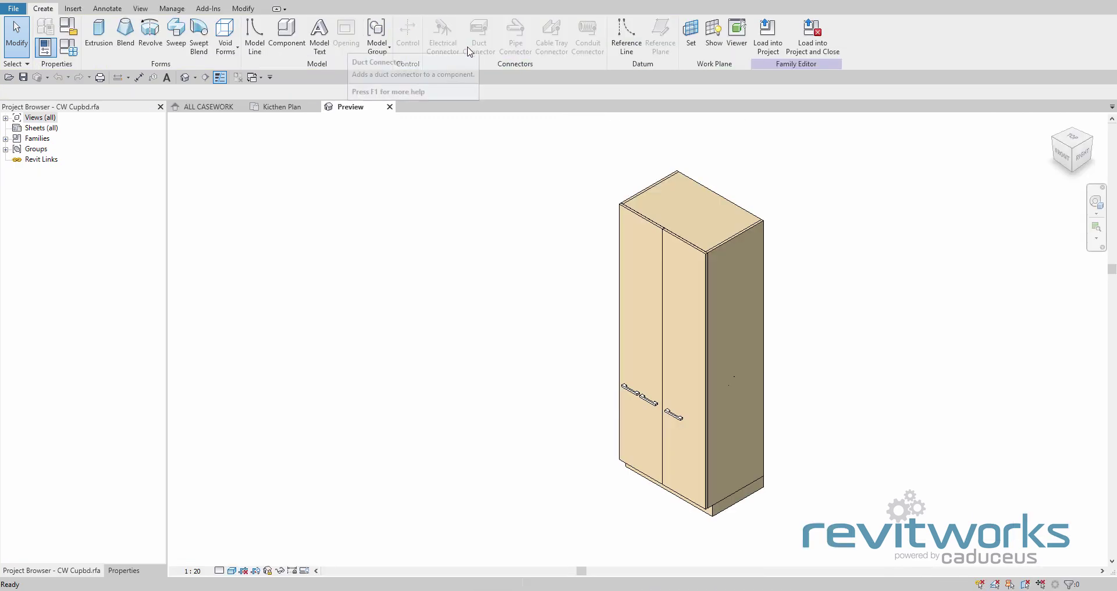
click(814, 40)
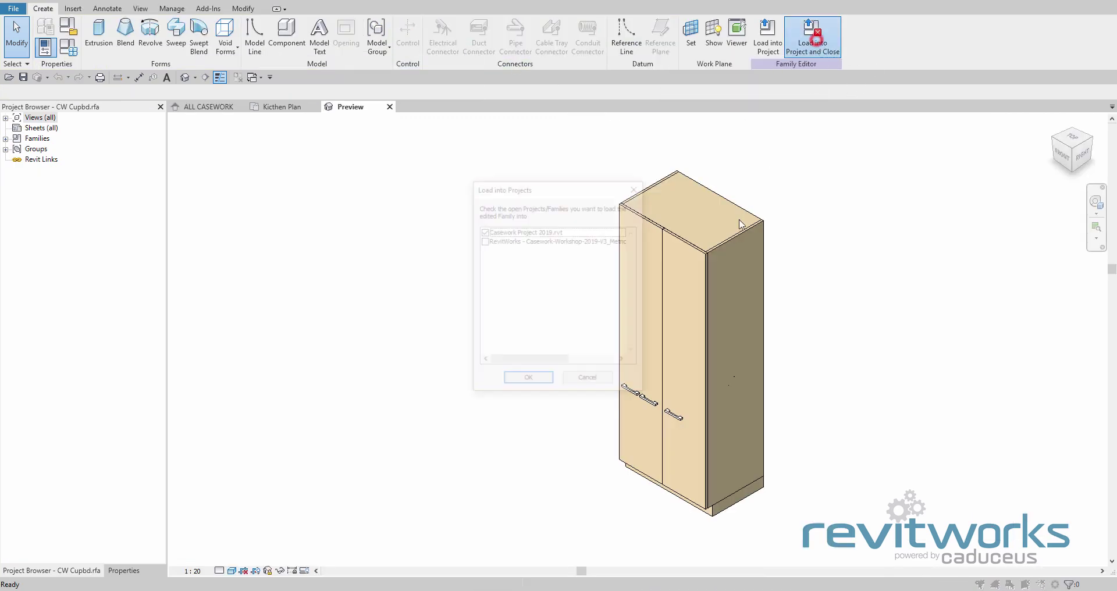
click(534, 380)
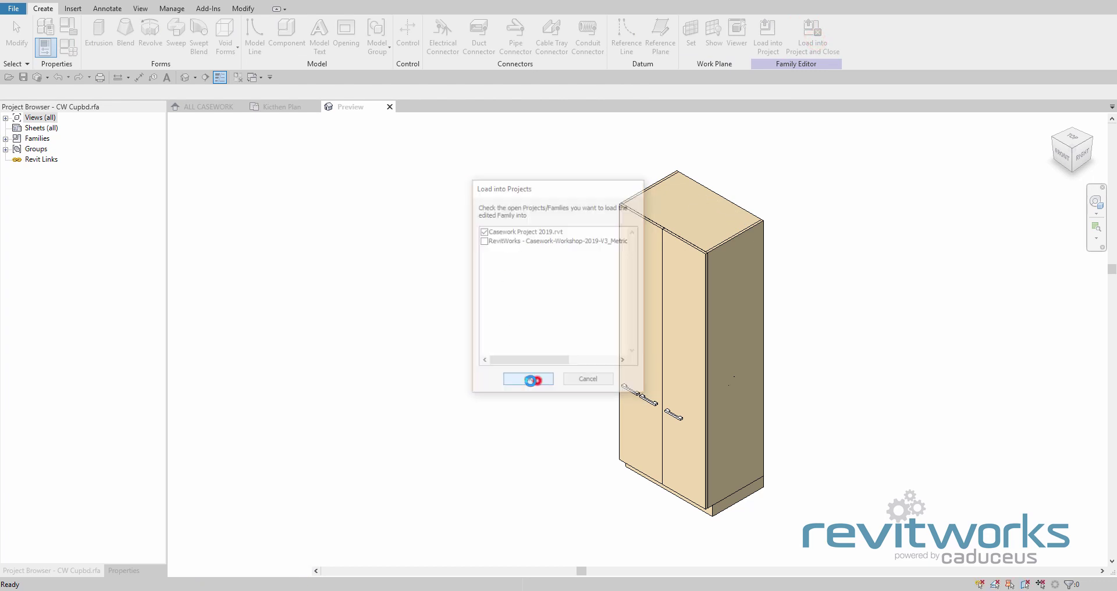
click(584, 294)
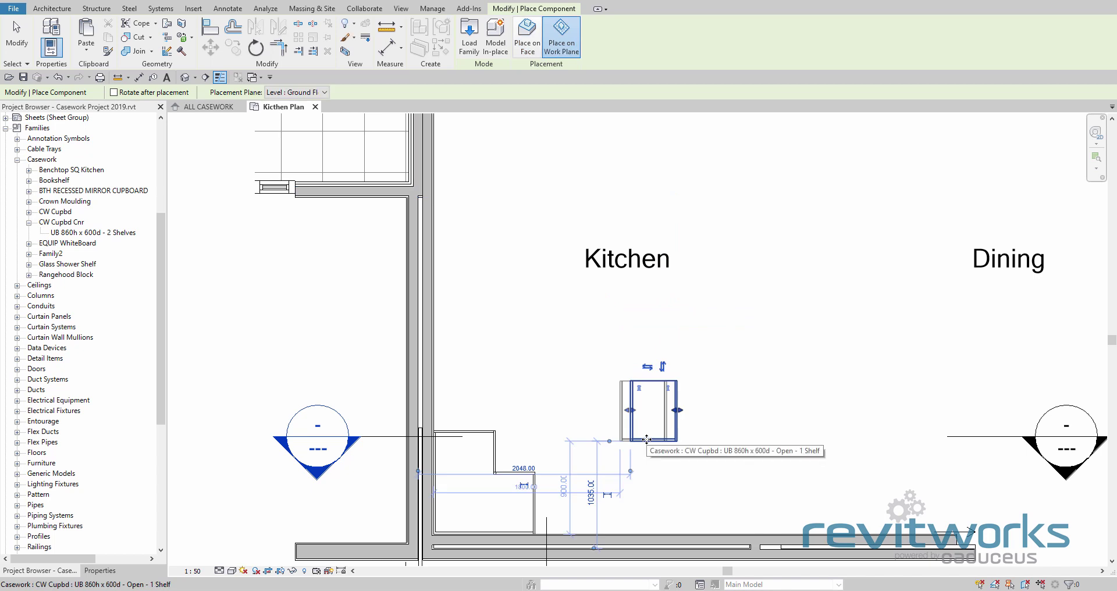
Place one UB 860h x 600d - Open - 1 Shelf cupboard about 1035 mm from the kitchen's lower wall and list the CW Cupbd types.
key(Escape)
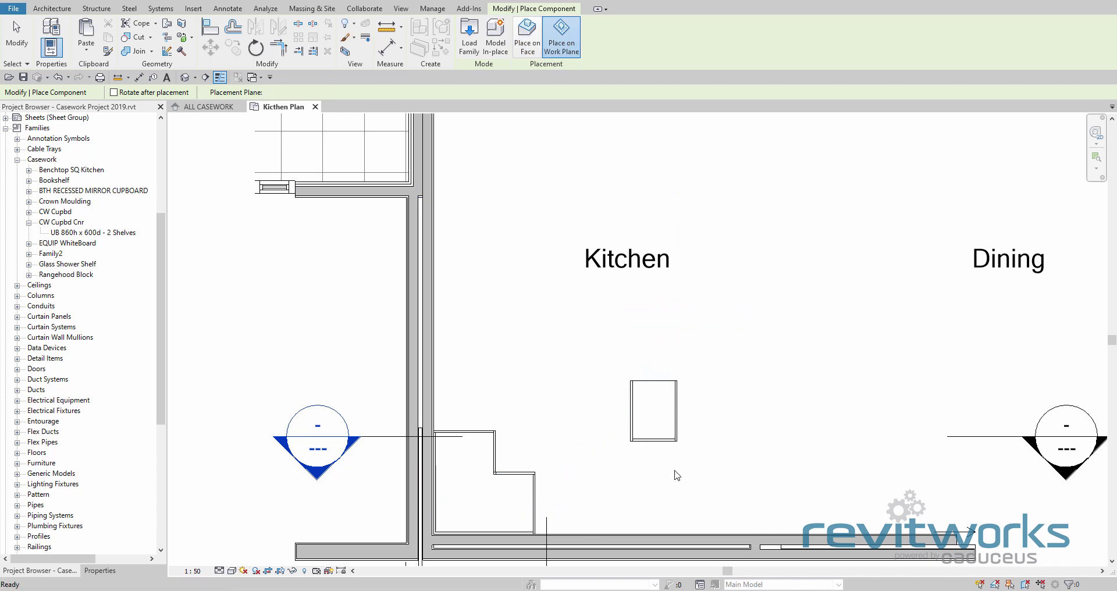
click(666, 437)
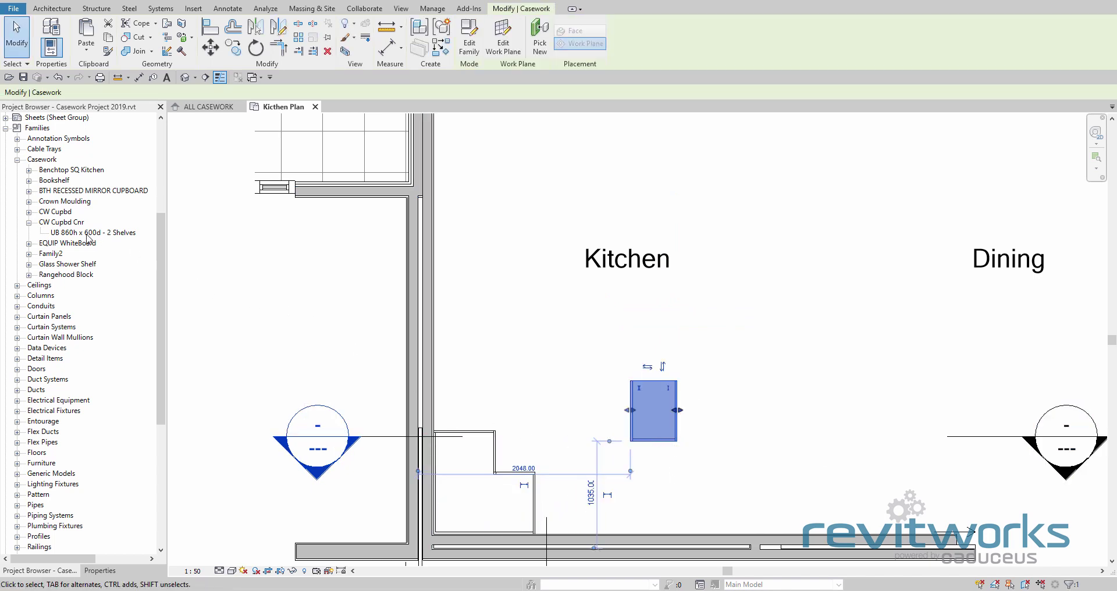
click(28, 212)
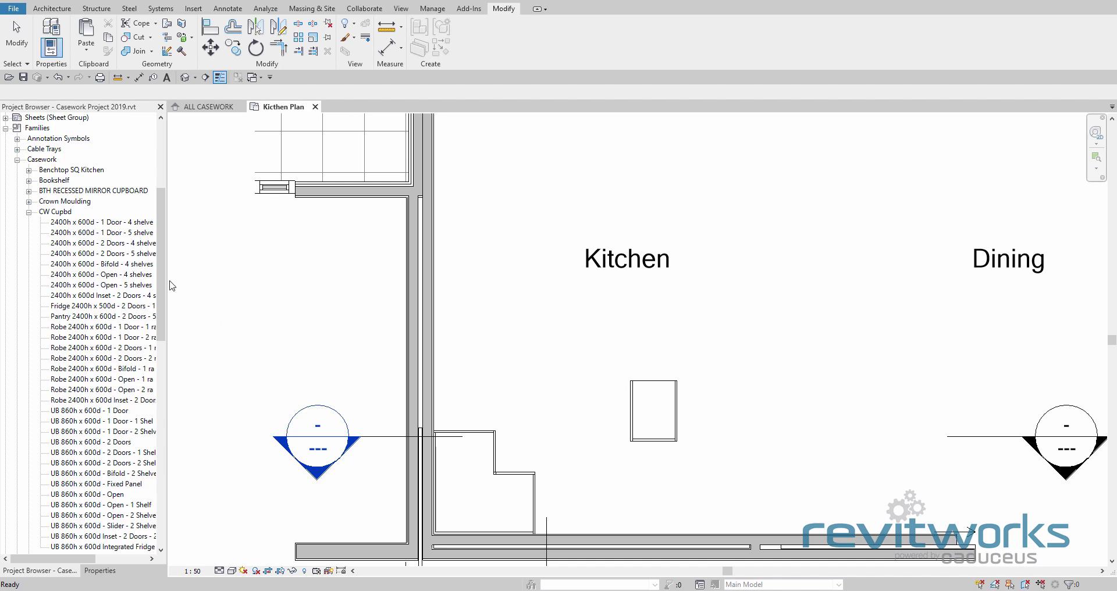
Change the loose open one-shelf cupboard in the kitchen plan to type UB 860h x 600d - 2 Doors - 2 Shelves.
click(682, 413)
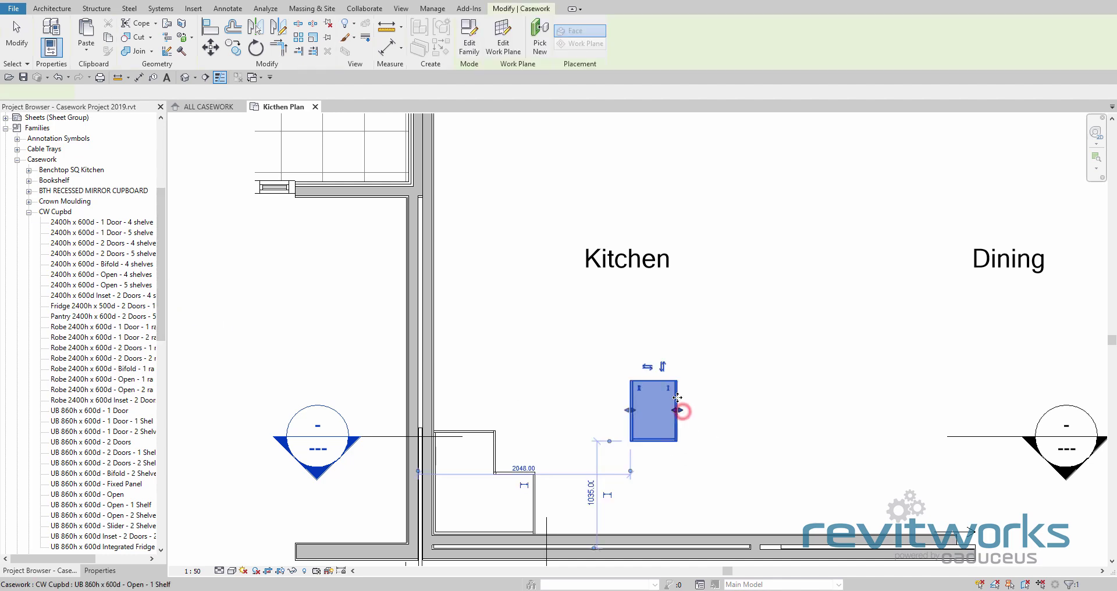
click(96, 571)
click(161, 138)
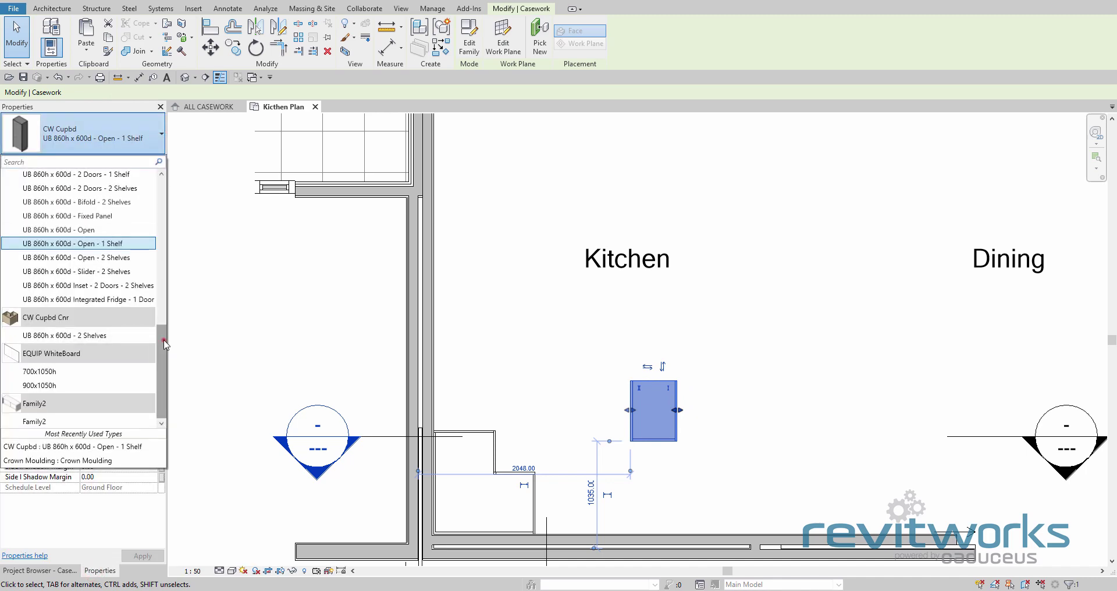
click(164, 343)
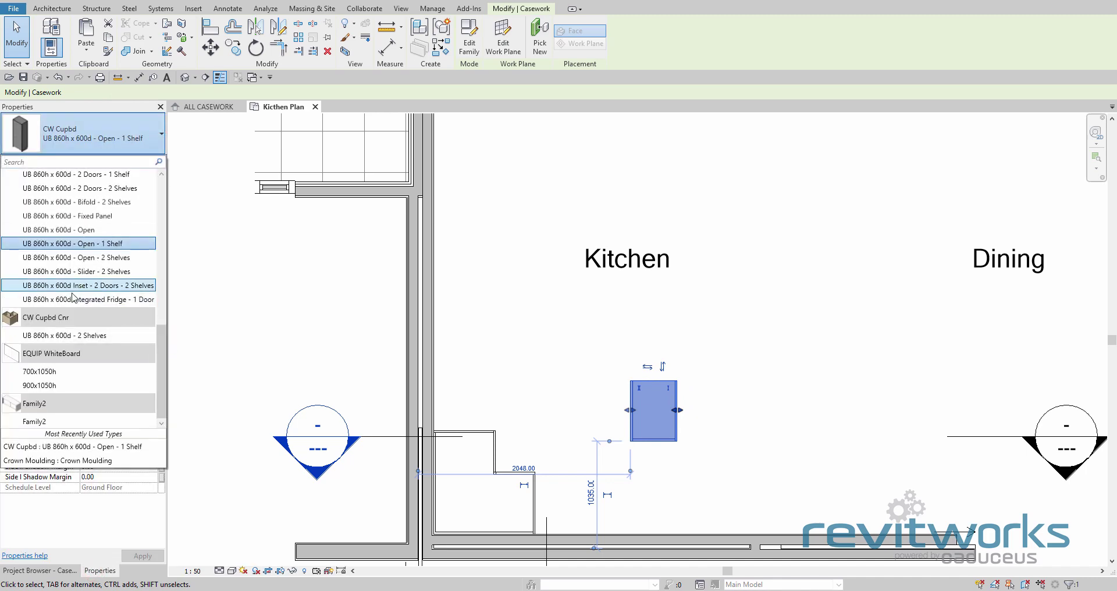
scroll(102, 243, up, 1)
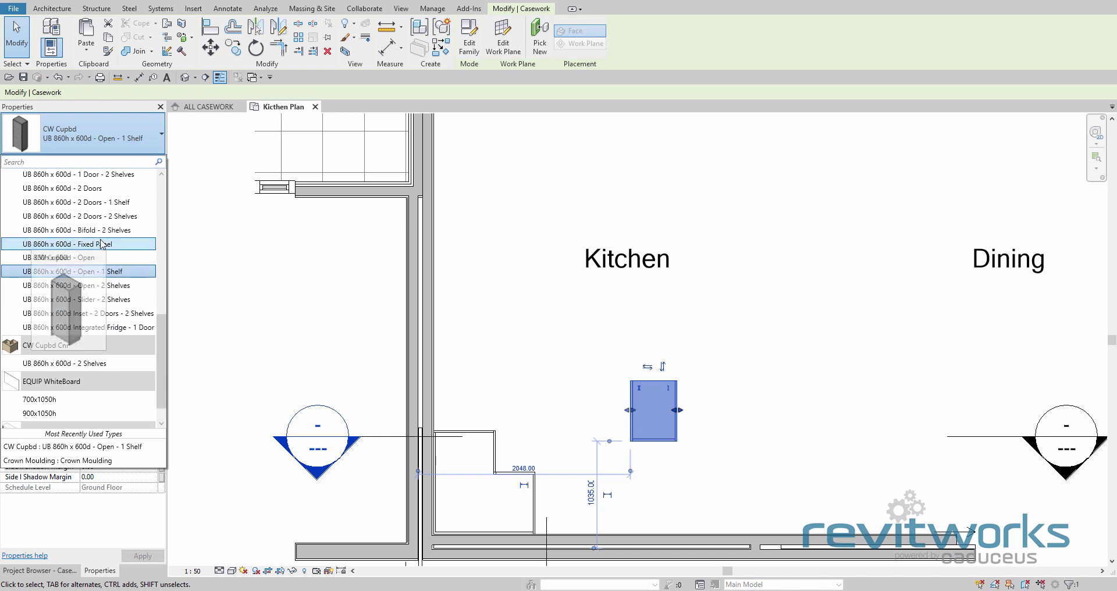
click(115, 219)
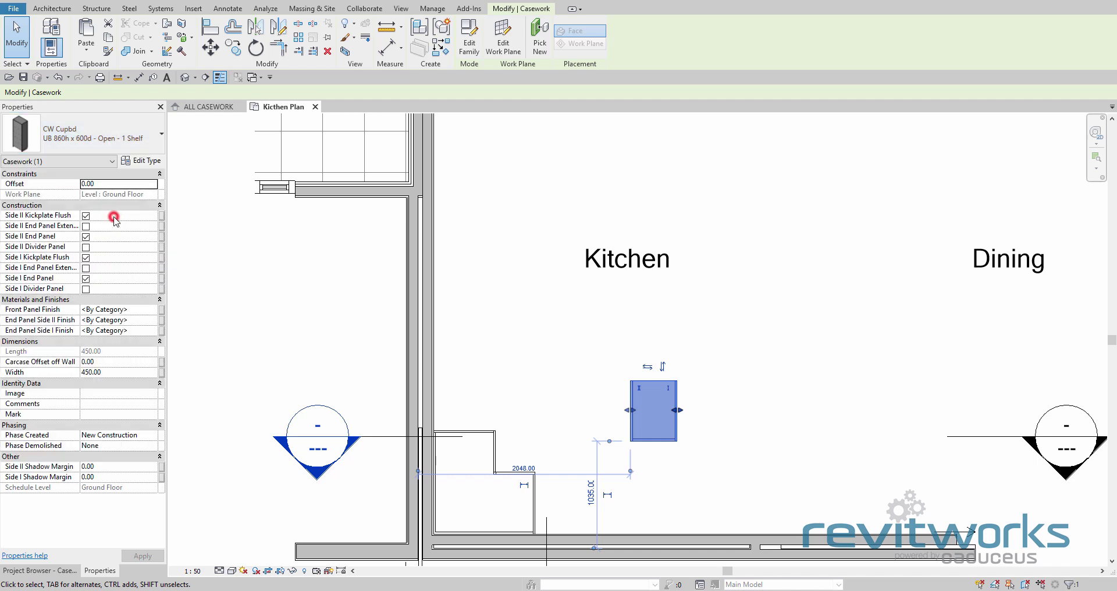
Set the two-door cupboard's width to 1200 and move it against the kitchen's lower wall, butted up to the corner cupboard.
click(113, 372)
text(1200)
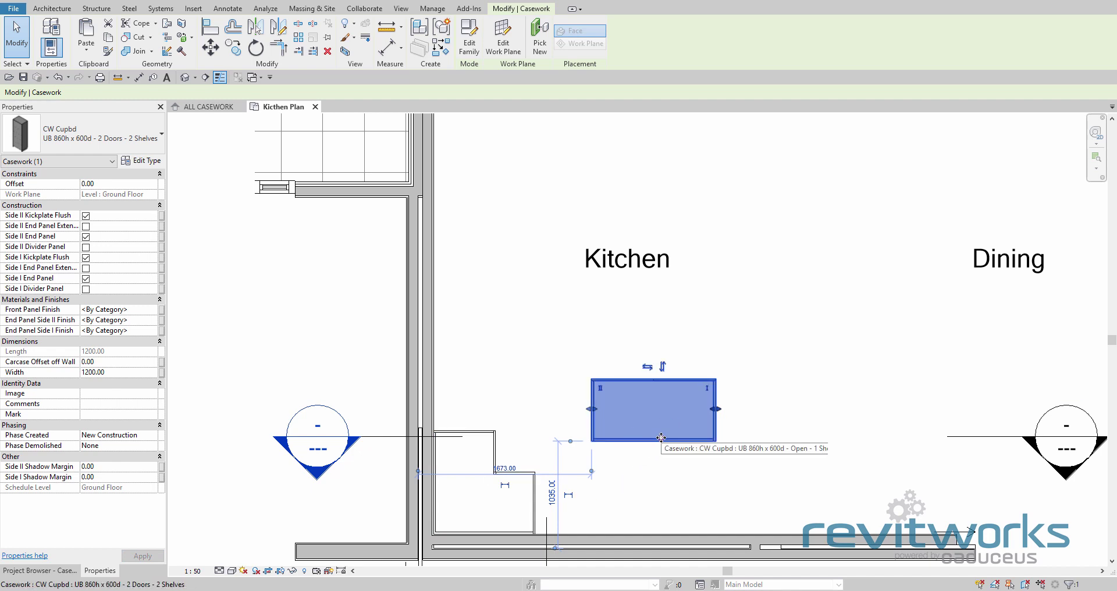
drag(658, 436, 611, 530)
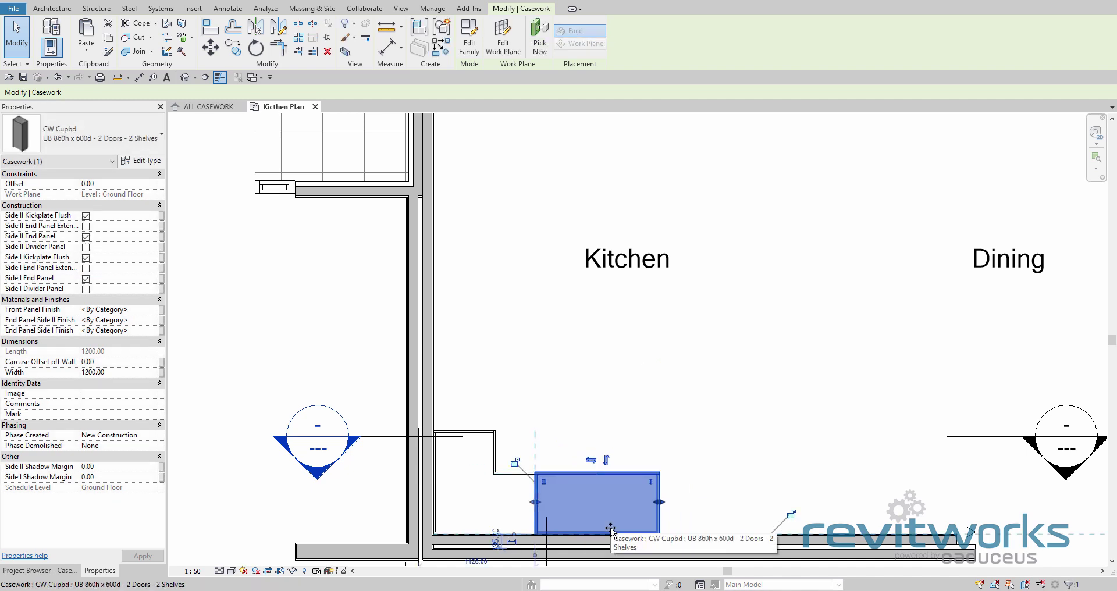
click(742, 492)
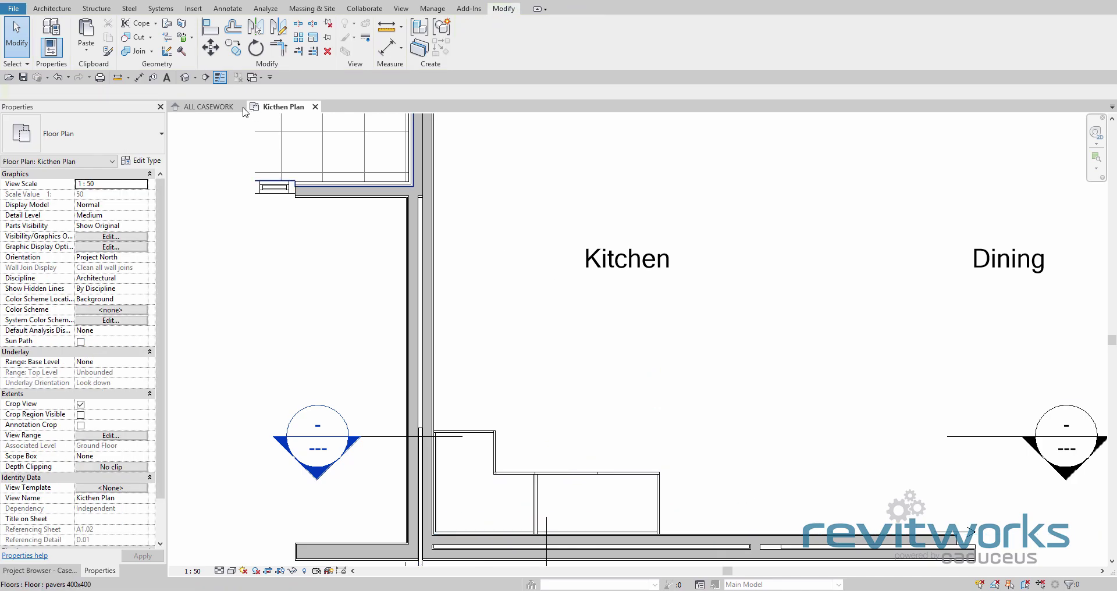
From the ALL CASEWORK library project, open the option to save all its loaded families as library files, without saving the project.
click(224, 107)
scroll(642, 333, down, 6)
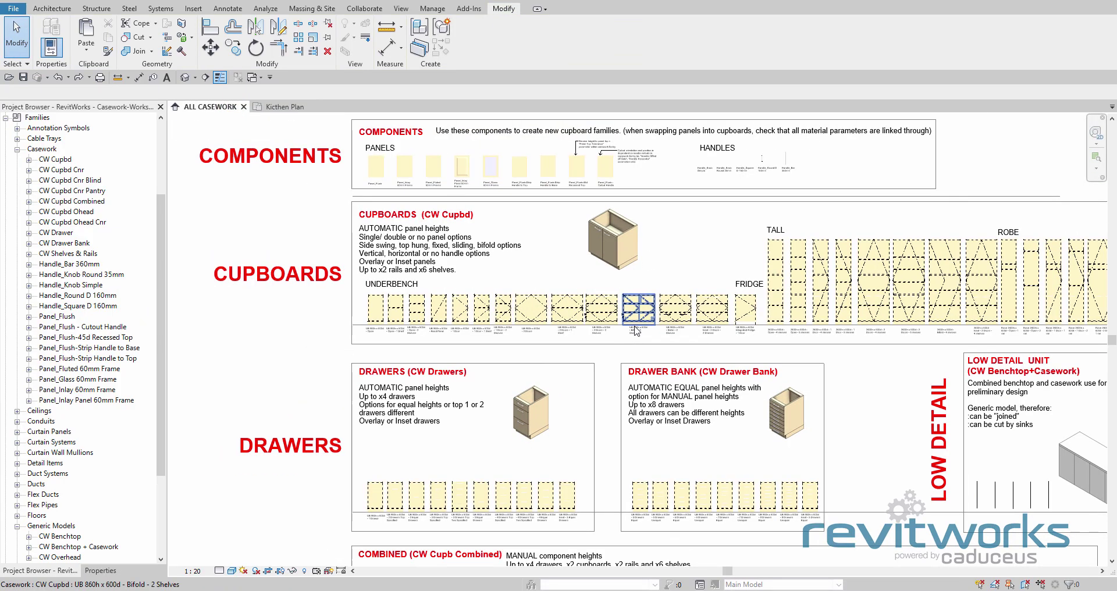
middle_drag(576, 292, 494, 232)
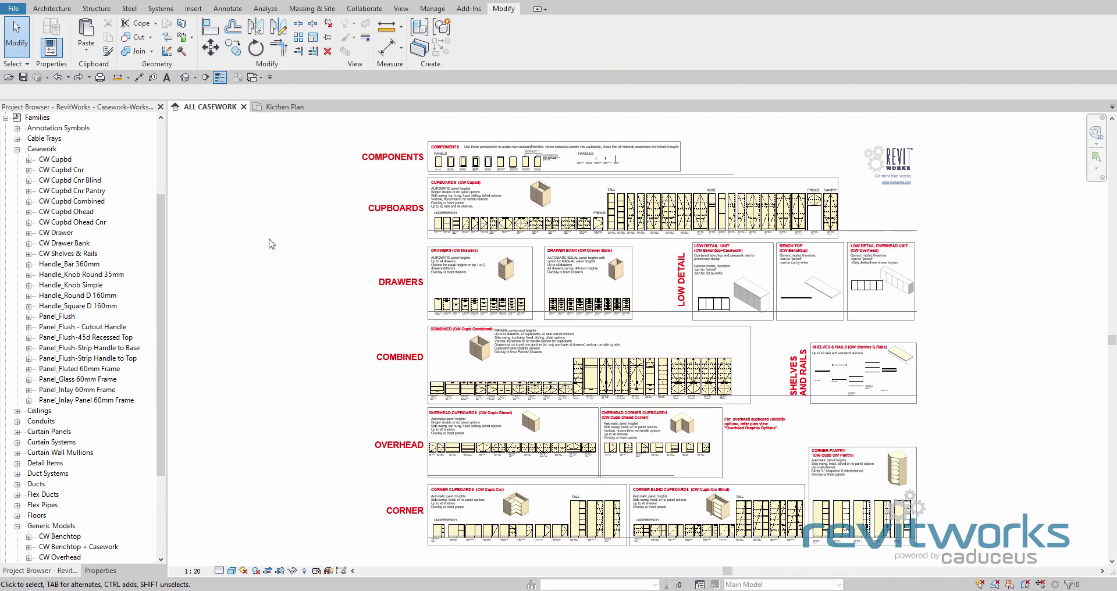
click(14, 9)
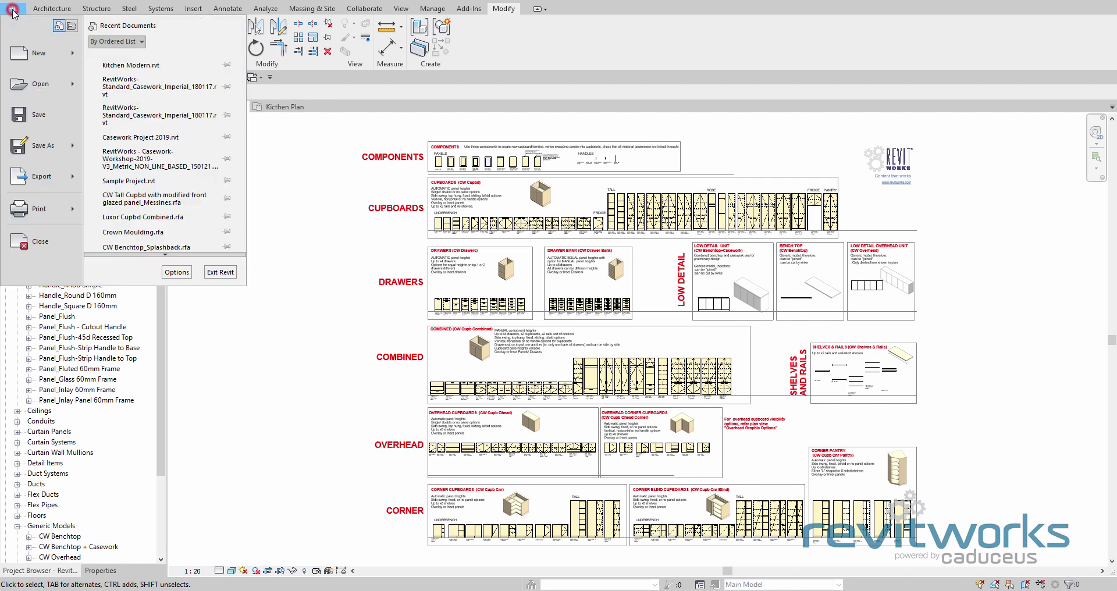
click(70, 148)
mouse_move(201, 182)
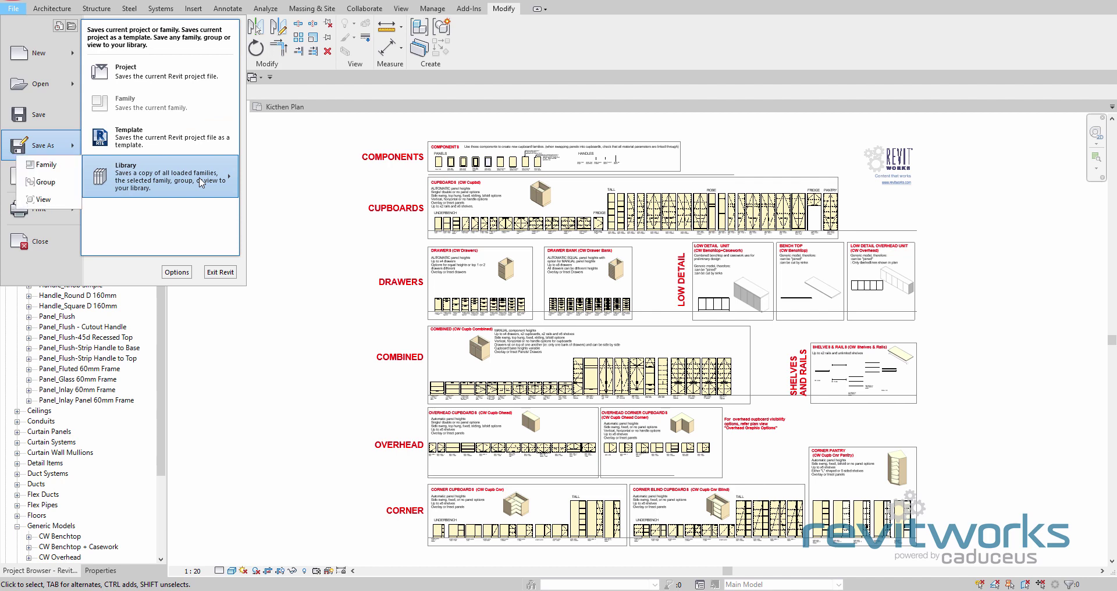
click(45, 165)
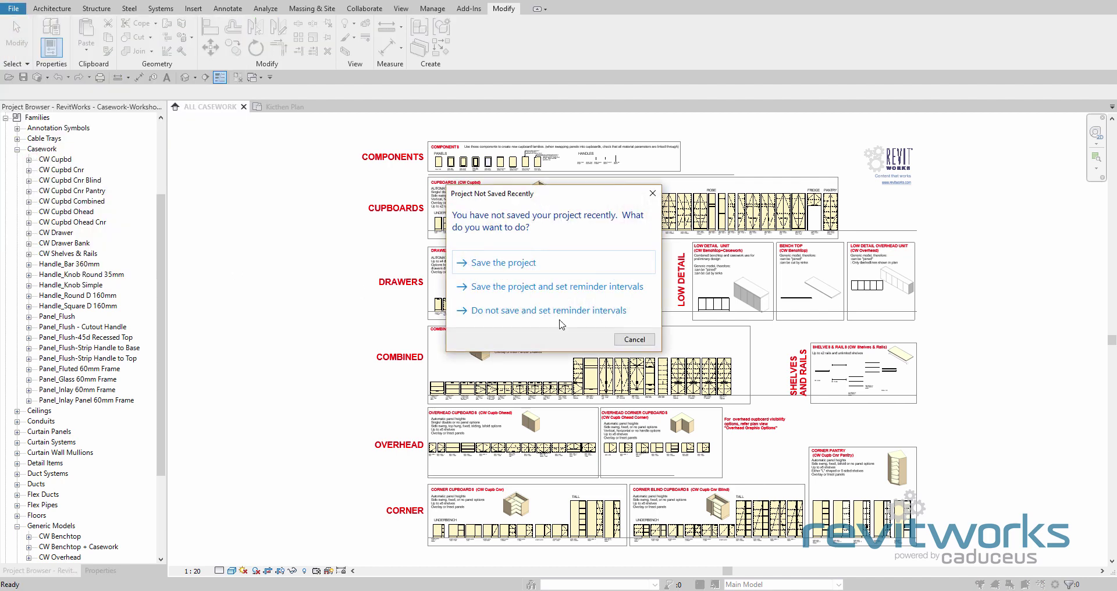
click(634, 341)
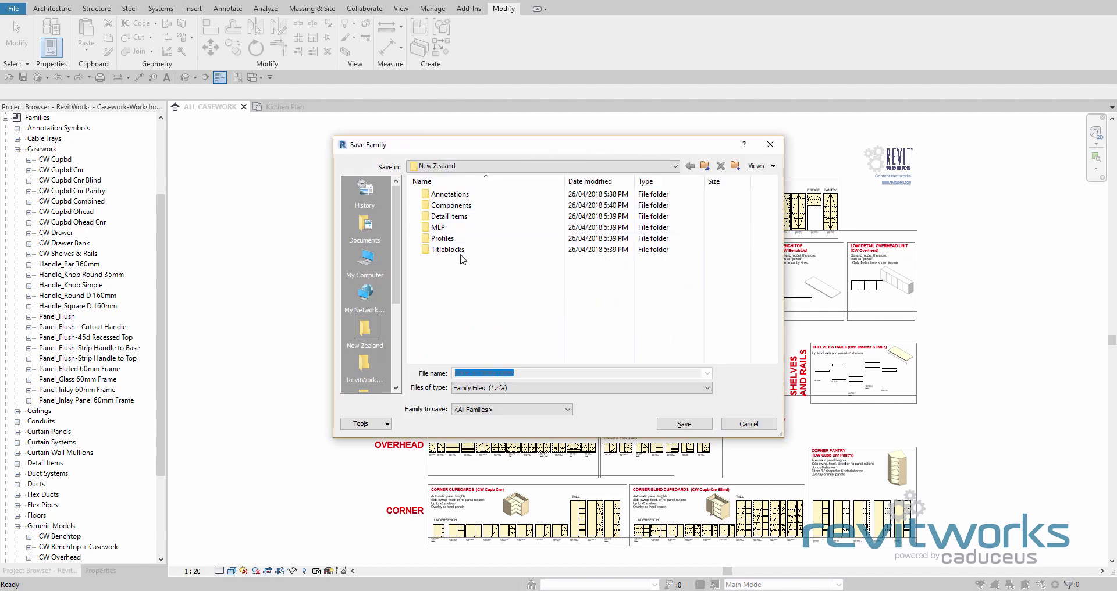
Browse to the Casework folder inside RevitWorks Library in the RevitWorks 2019 folder and examine its family files.
click(371, 369)
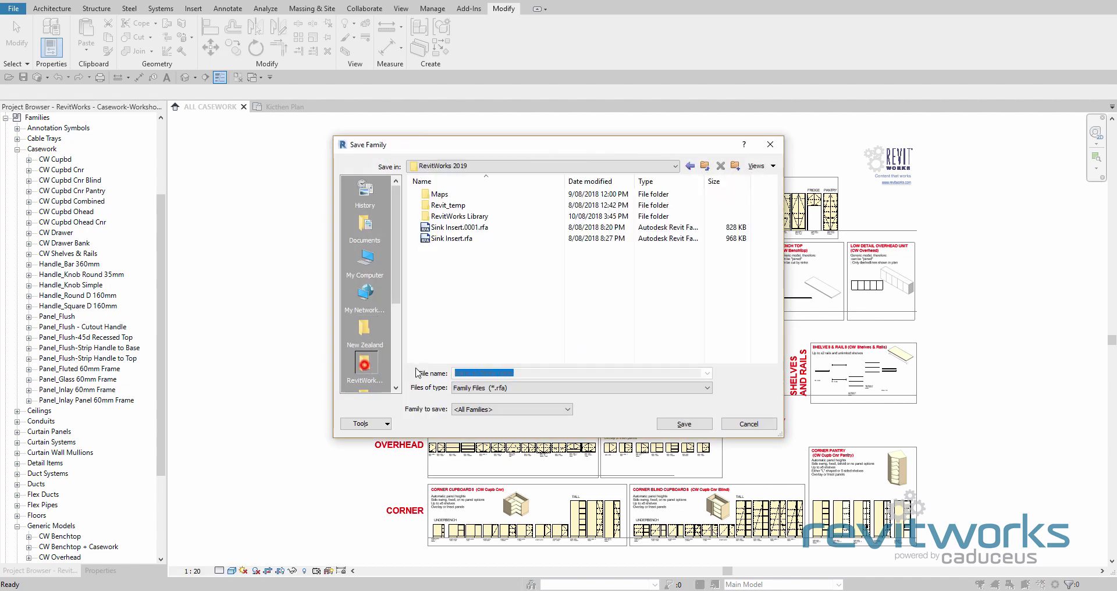
double_click(453, 216)
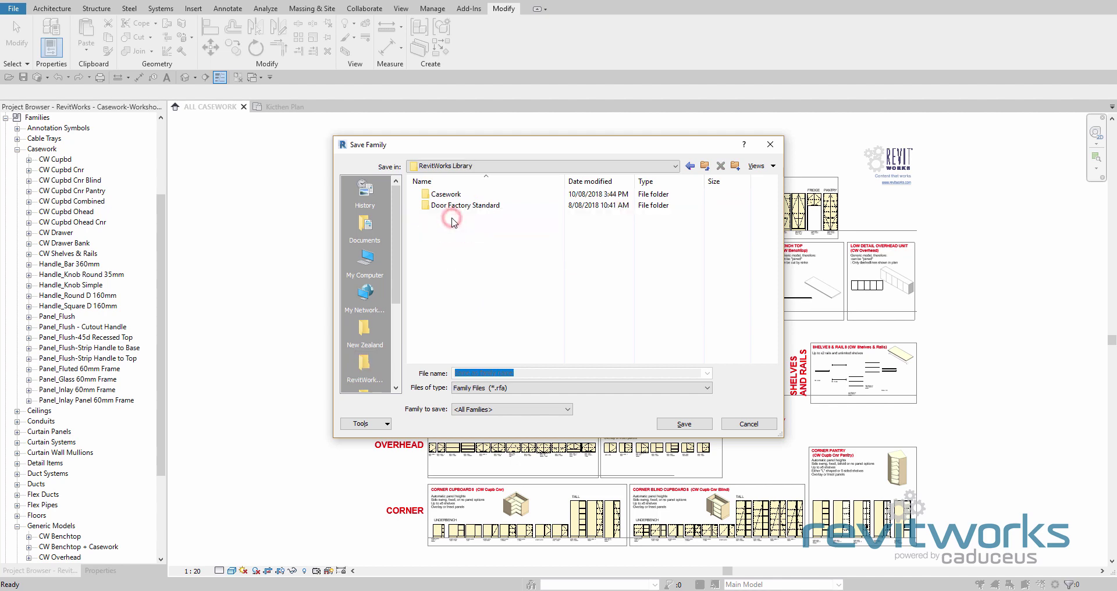
click(443, 195)
double_click(443, 194)
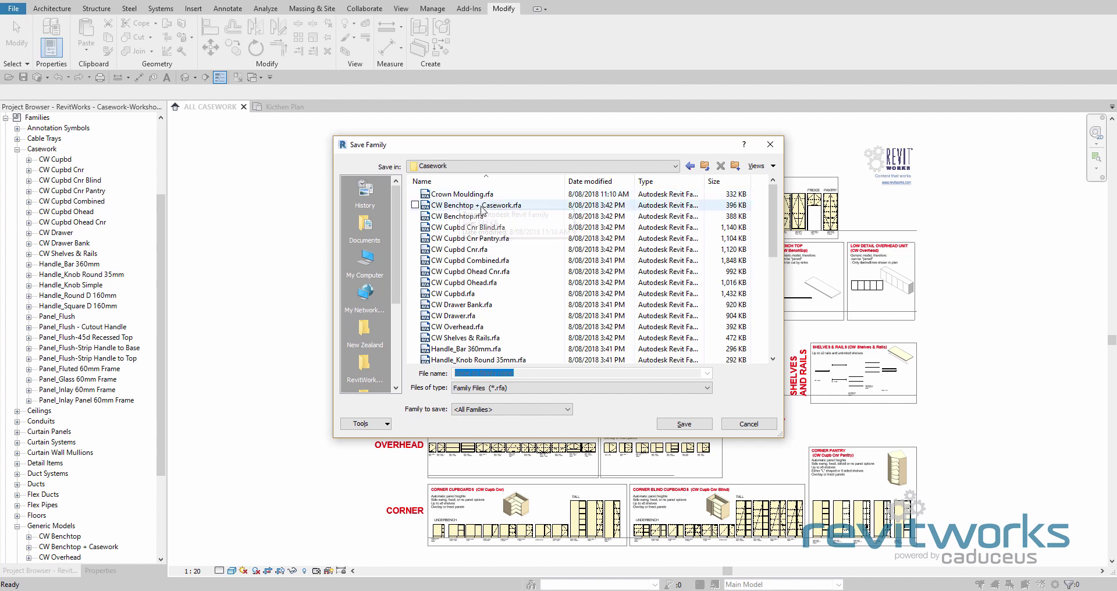
mouse_move(773, 220)
mouse_down()
mouse_move(782, 326)
mouse_move(776, 218)
mouse_up()
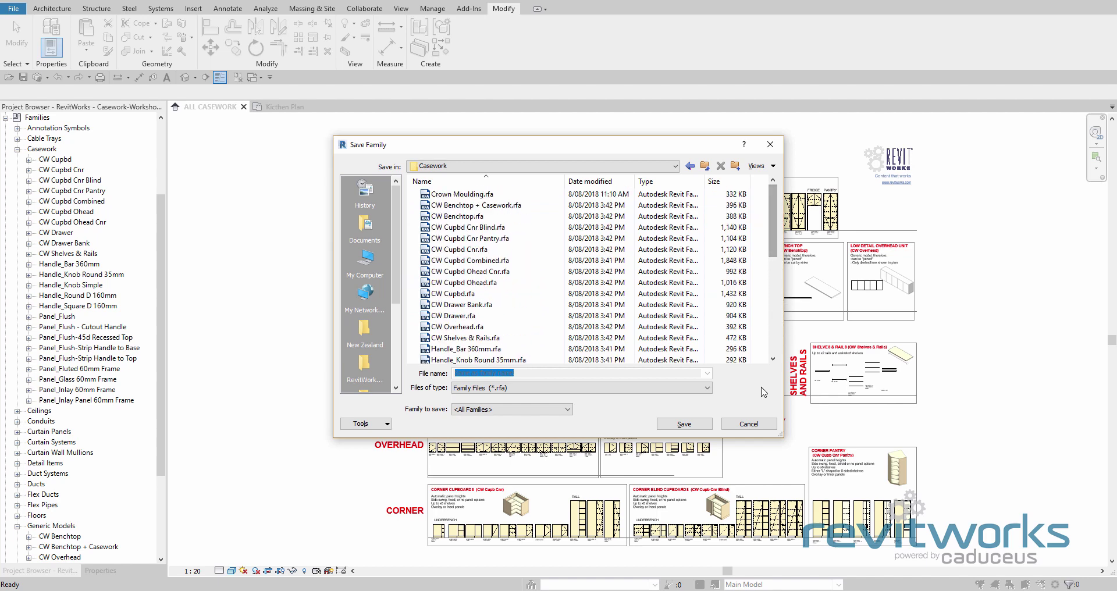
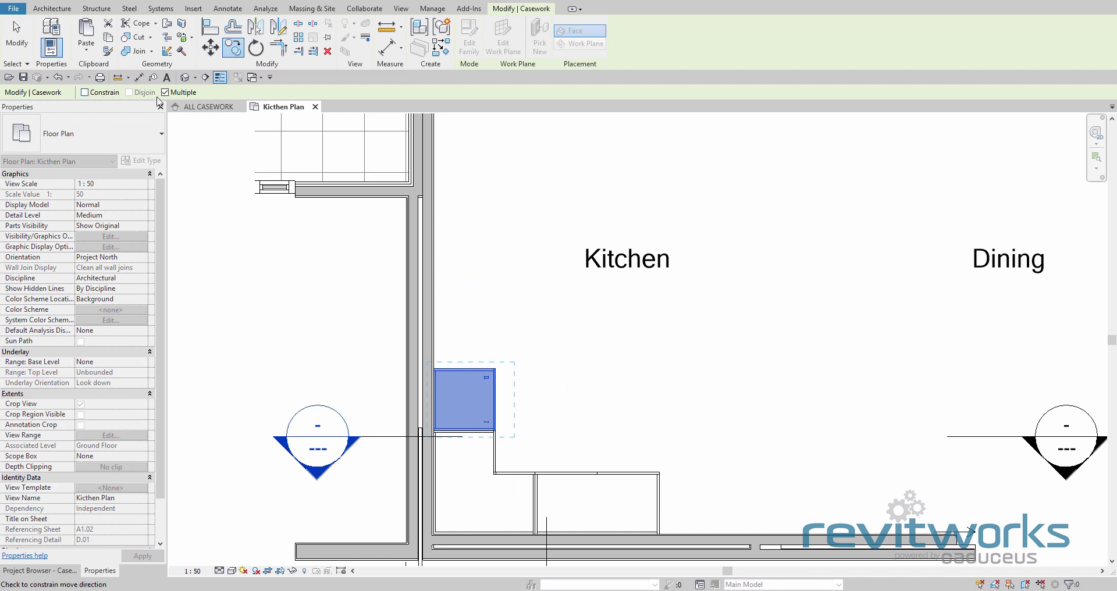
Copy the UB 860h x 600d - 3 Drawers Top Specified unit three times up the kitchen's left wall at 600 mm spacing.
click(469, 431)
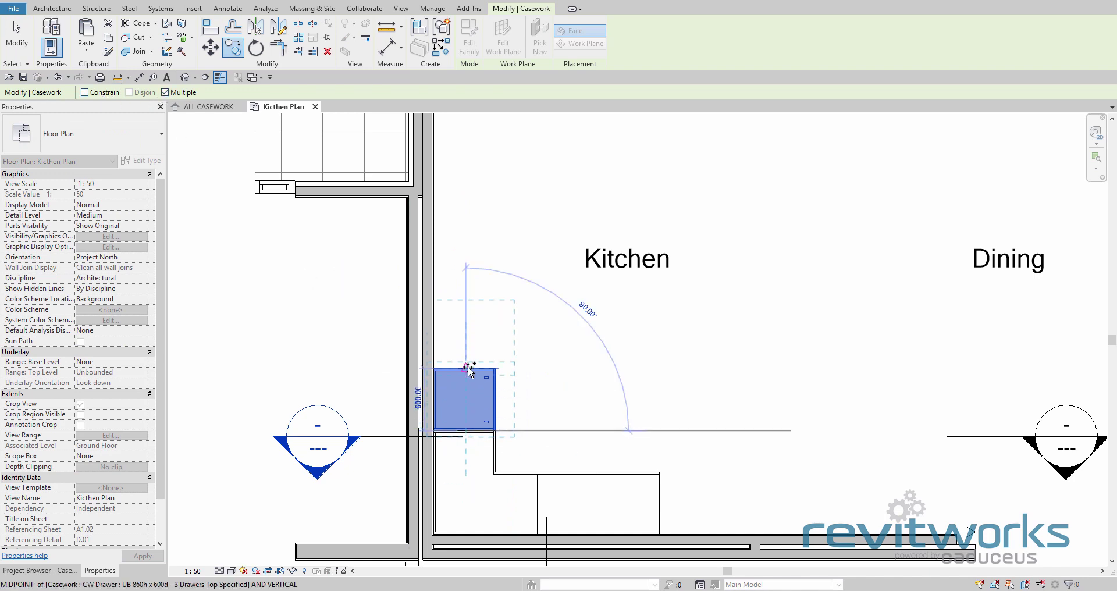
click(467, 306)
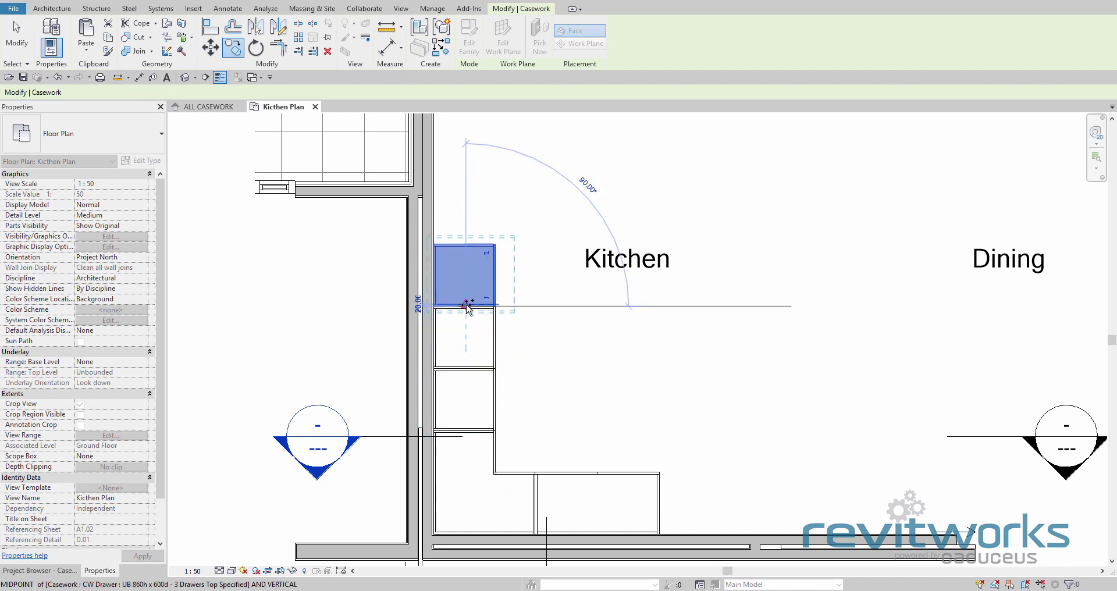
click(467, 241)
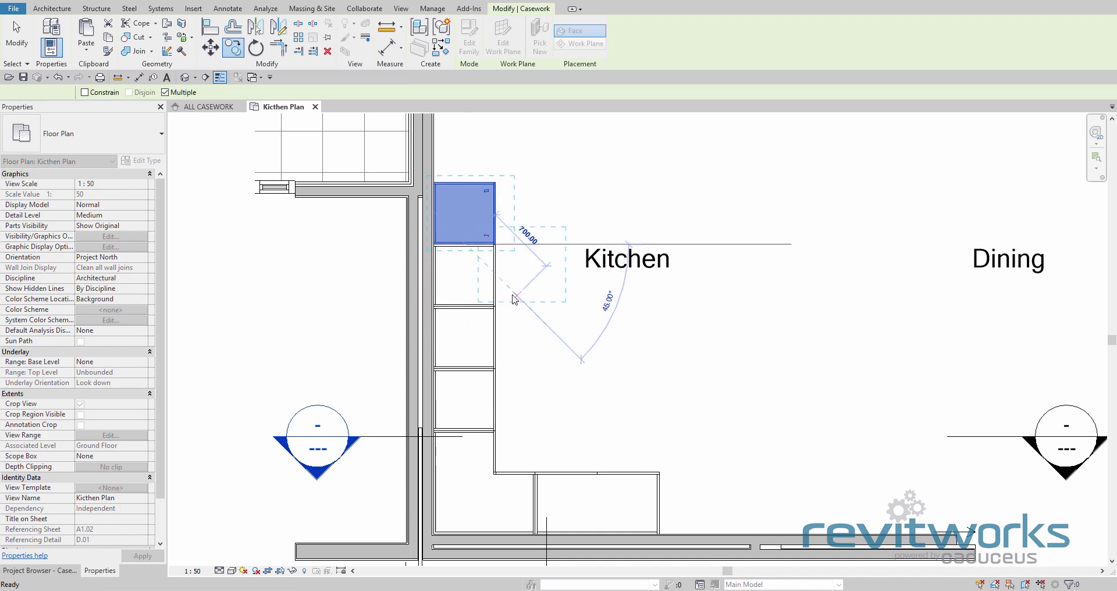
key(Escape)
key(Escape)
Create a similar three-drawer unit and position it against the lower wall, beside the 1200 mm two-door cupboard.
right_click(495, 210)
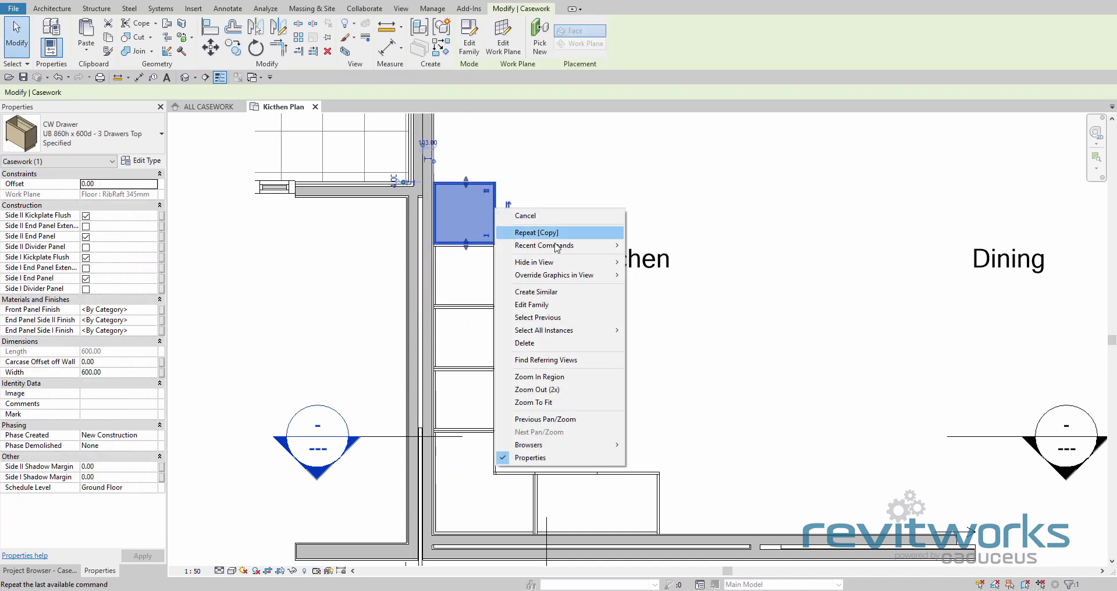
click(523, 292)
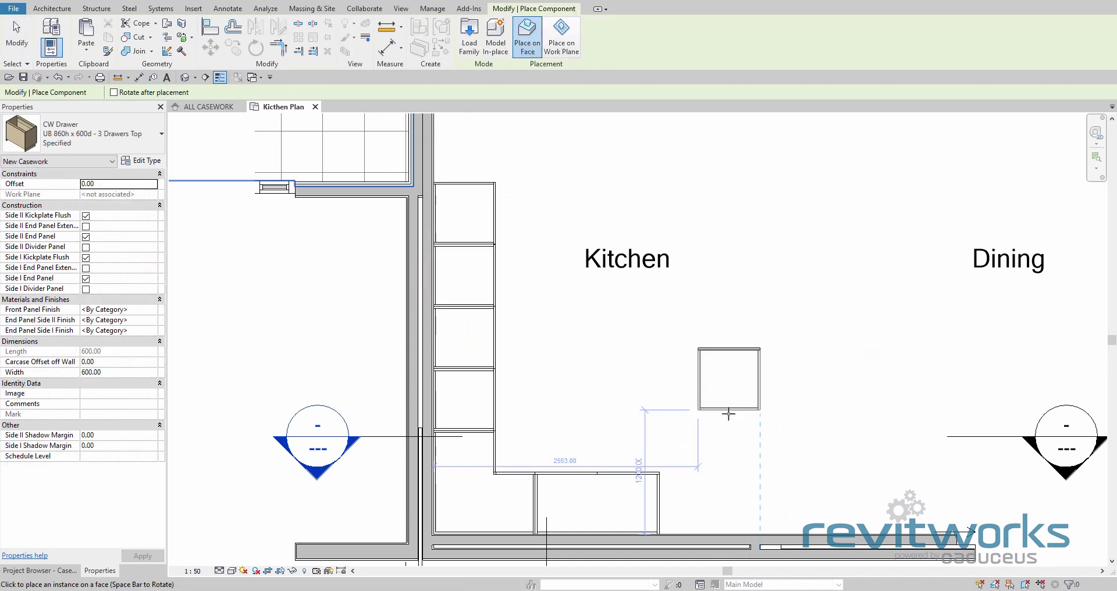
click(716, 460)
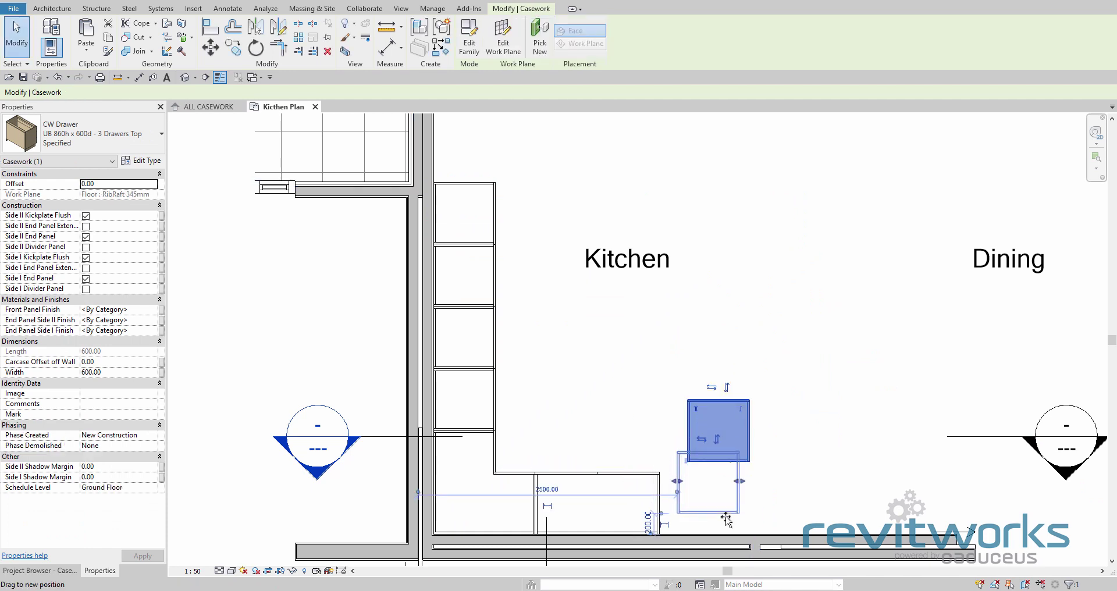
key(Escape)
drag(715, 536, 712, 534)
Copy the lower-wall drawer unit 600 mm to the right so the two units sit side by side.
click(237, 55)
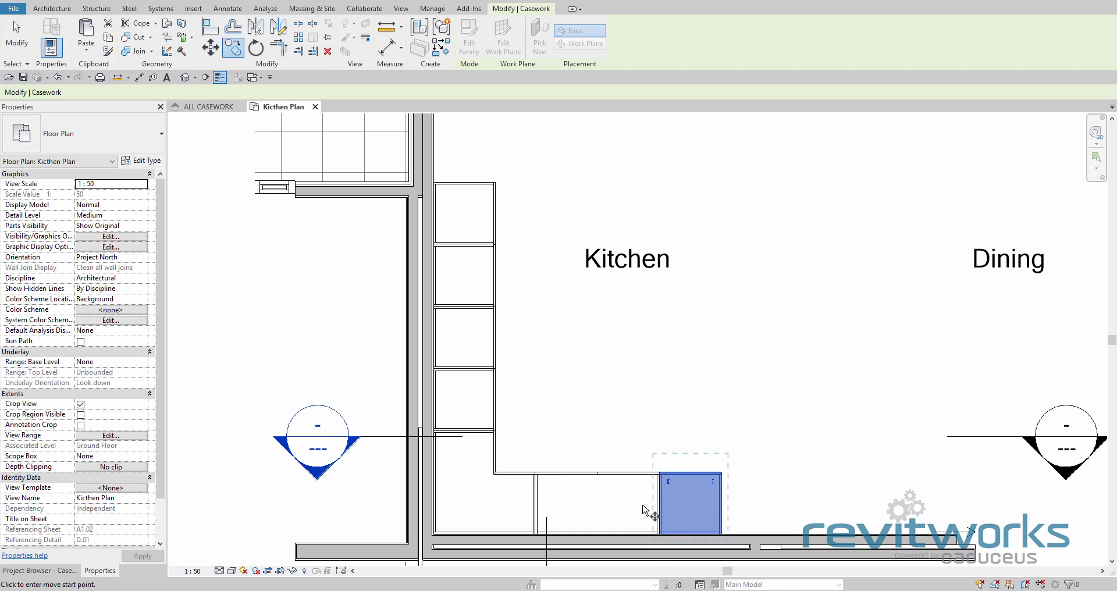
click(726, 506)
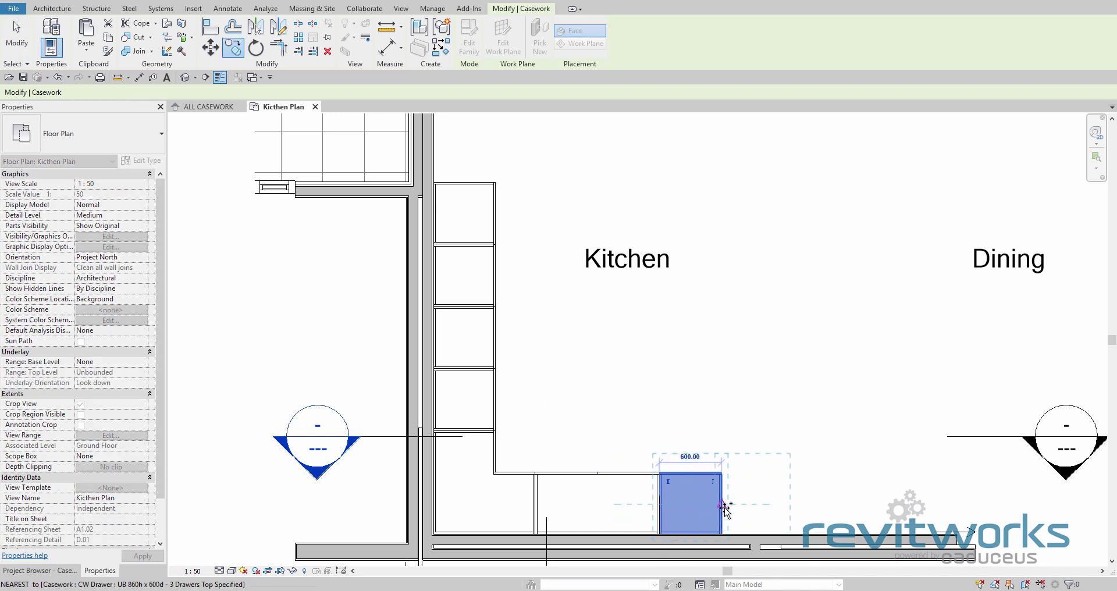
click(732, 527)
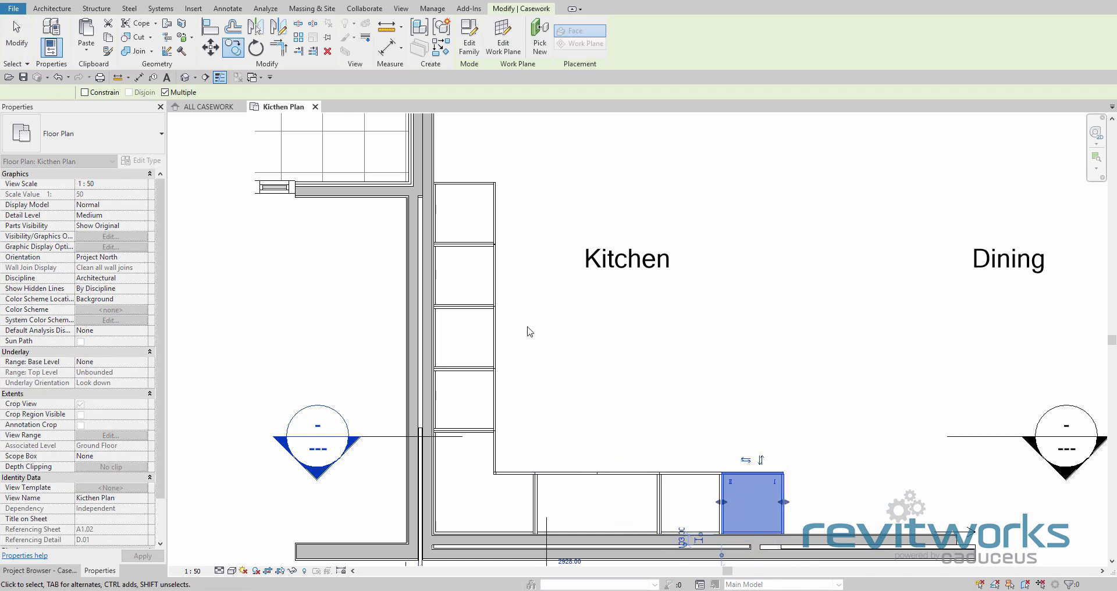
key(Escape)
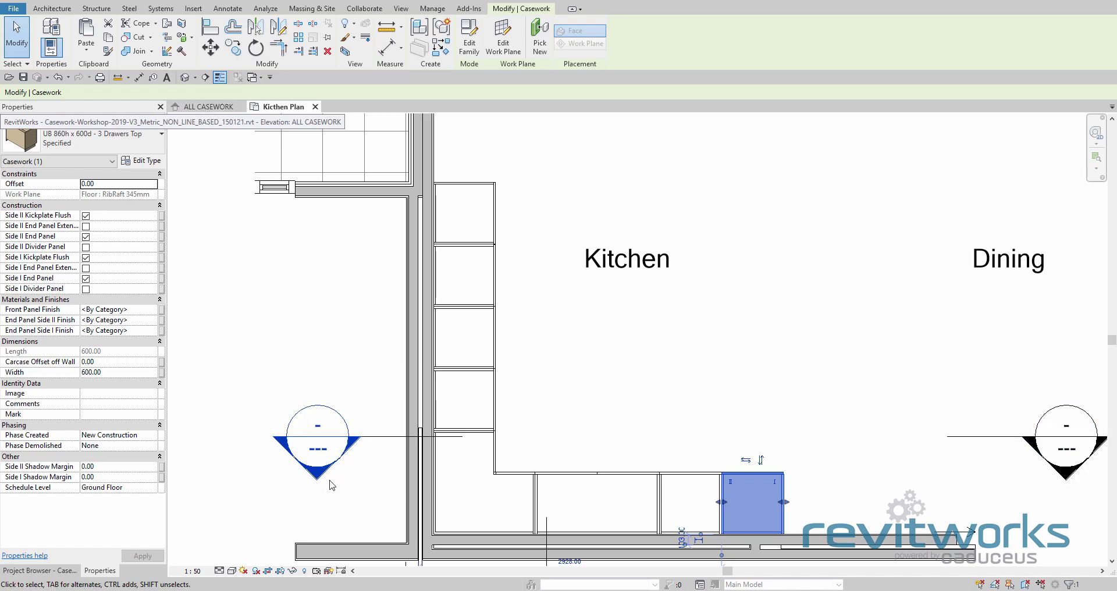
Copy the narrow tall pantry unit from the COMBINED section of the ALL CASEWORK view to the clipboard.
click(204, 107)
scroll(605, 329, down, 5)
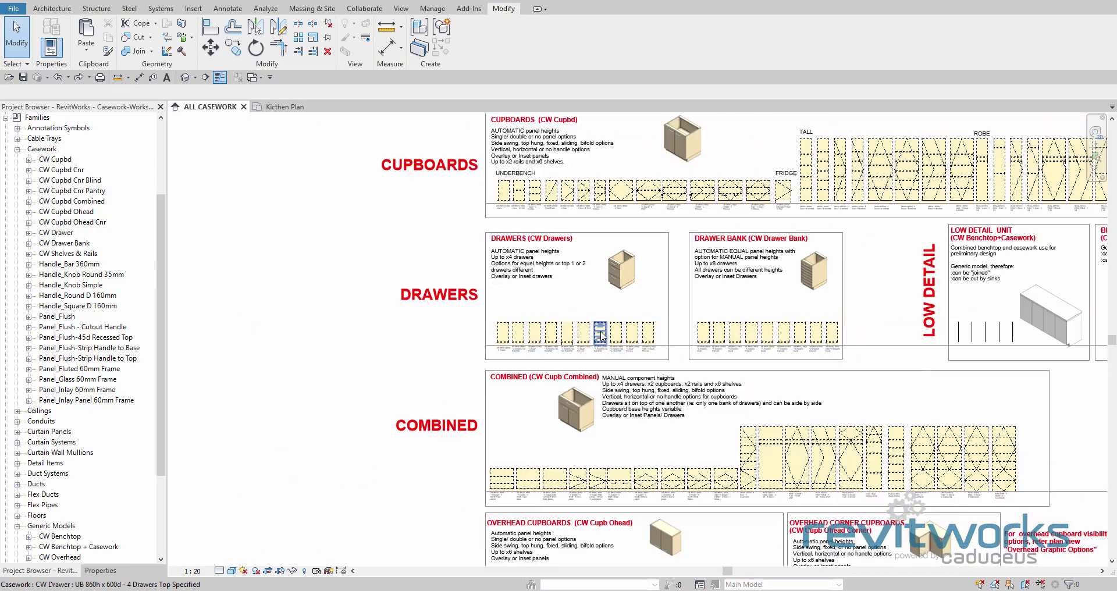
scroll(605, 328, up, 4)
middle_drag(604, 329, 611, 184)
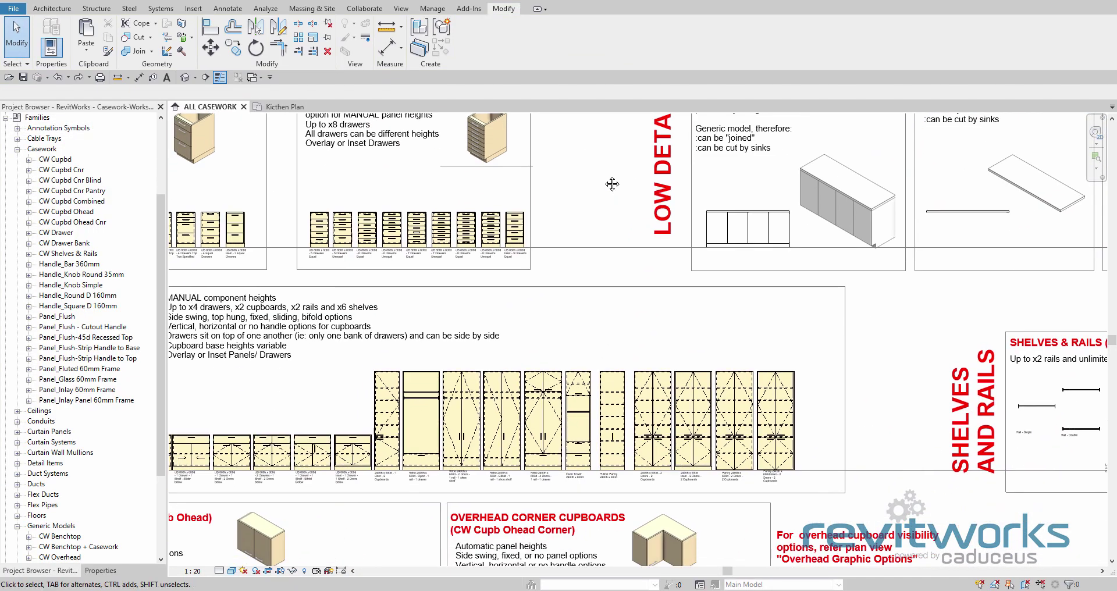
click(612, 419)
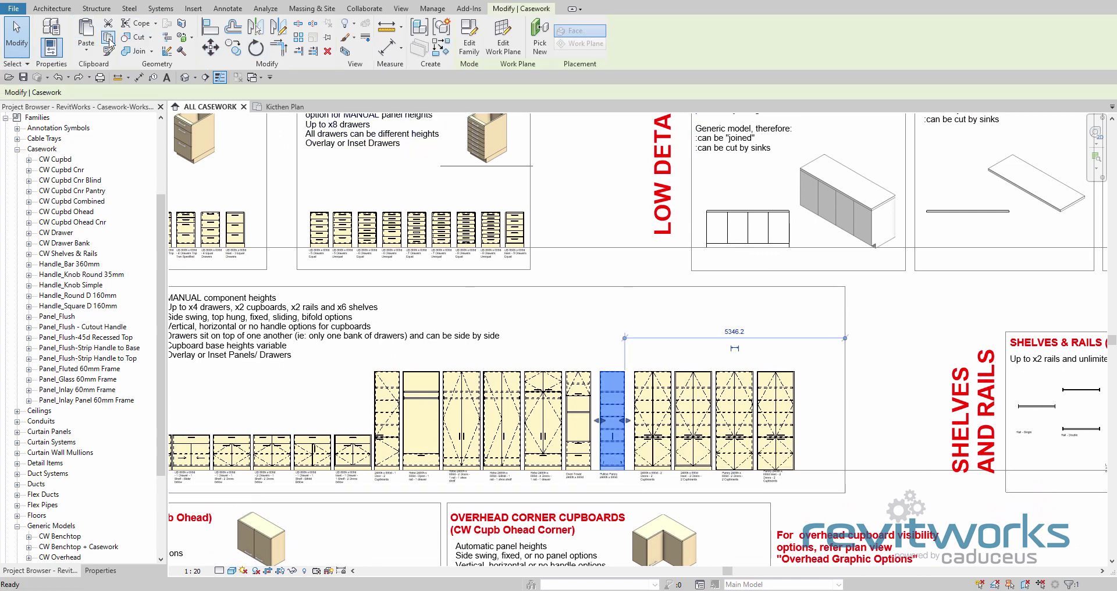
Paste the tall pullout pantry into the Kicthen Plan and position it against the lower wall, beside the last drawer unit.
click(280, 108)
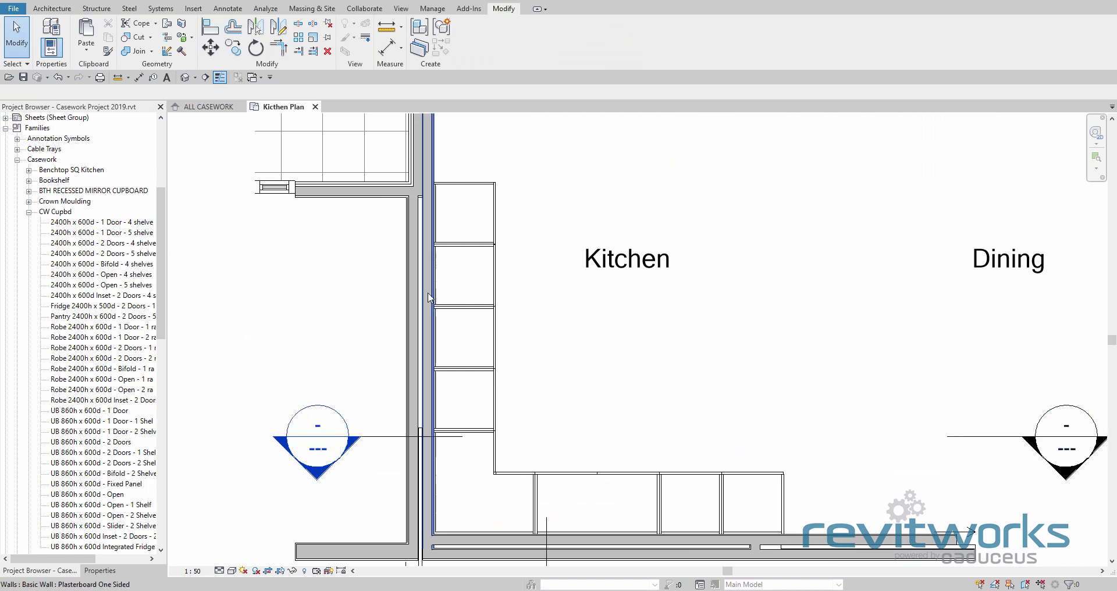
click(86, 32)
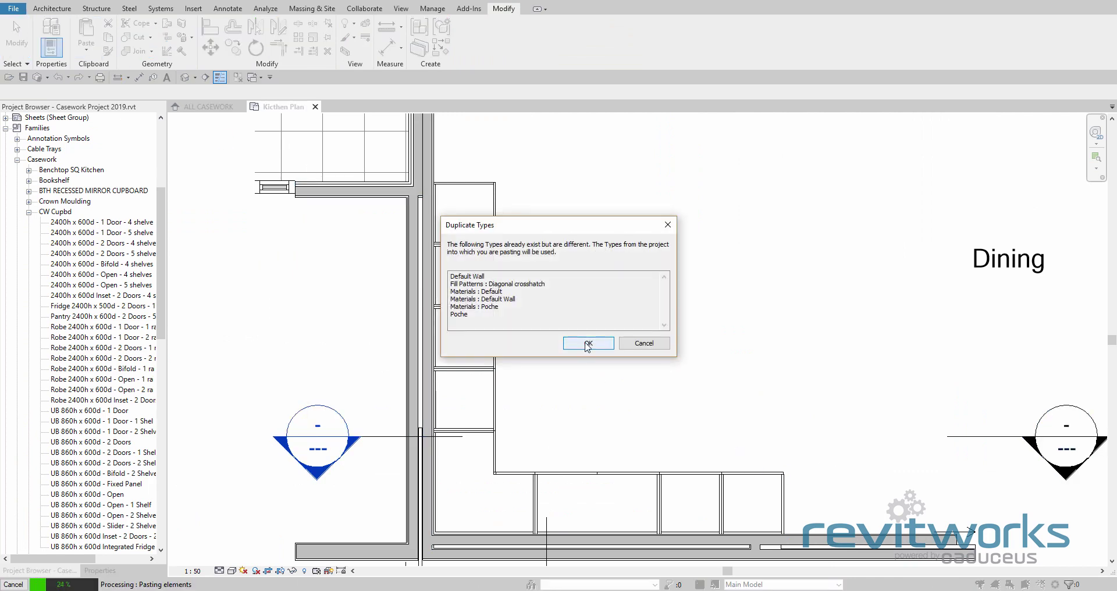
click(640, 348)
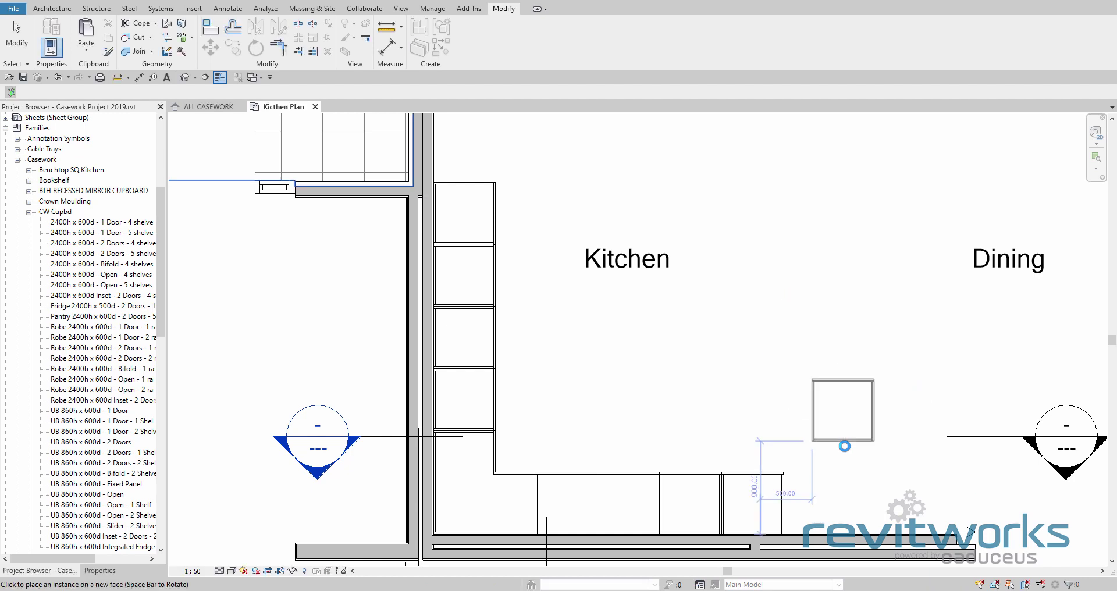
click(847, 463)
mouse_move(847, 463)
mouse_down()
mouse_move(839, 534)
mouse_move(824, 533)
mouse_up()
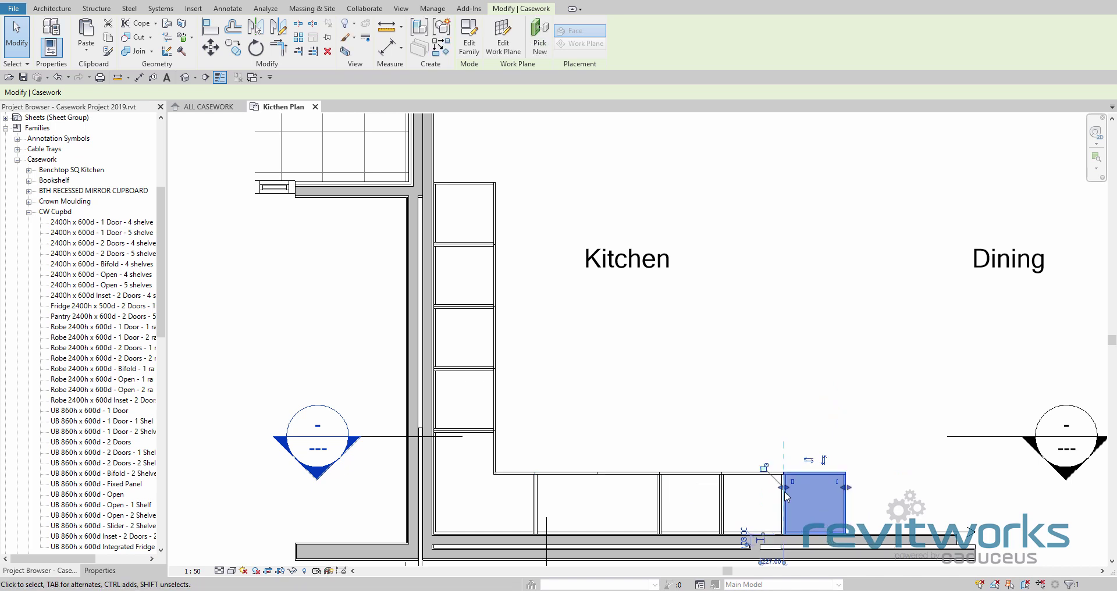
key(Escape)
In the Kitchen Section South view, copy the tall pantry unit to its left so the two units stand side by side.
double_click(320, 478)
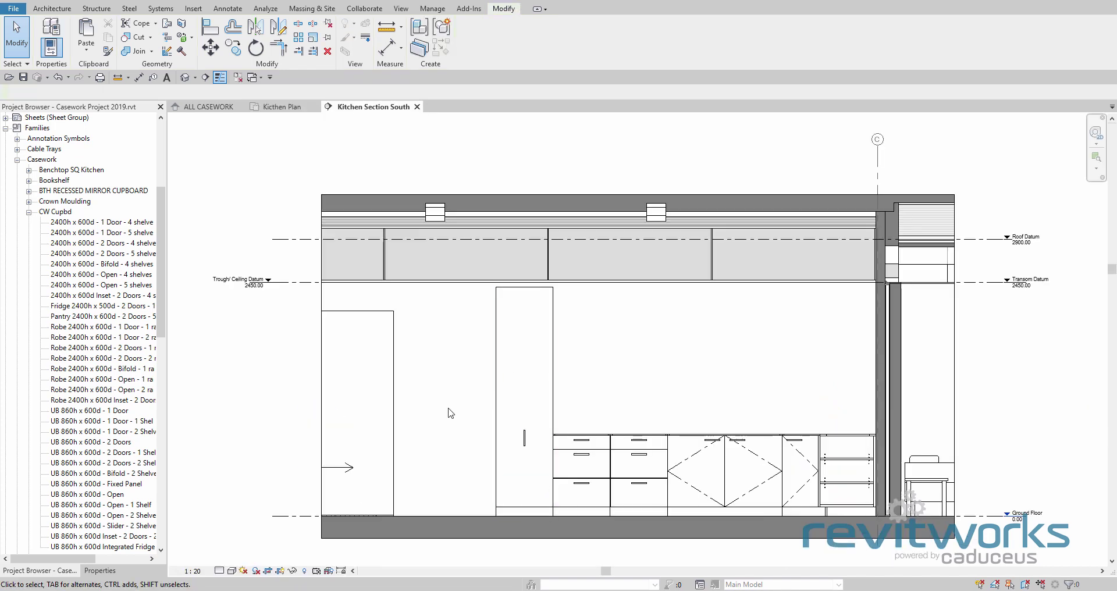
click(554, 405)
click(233, 48)
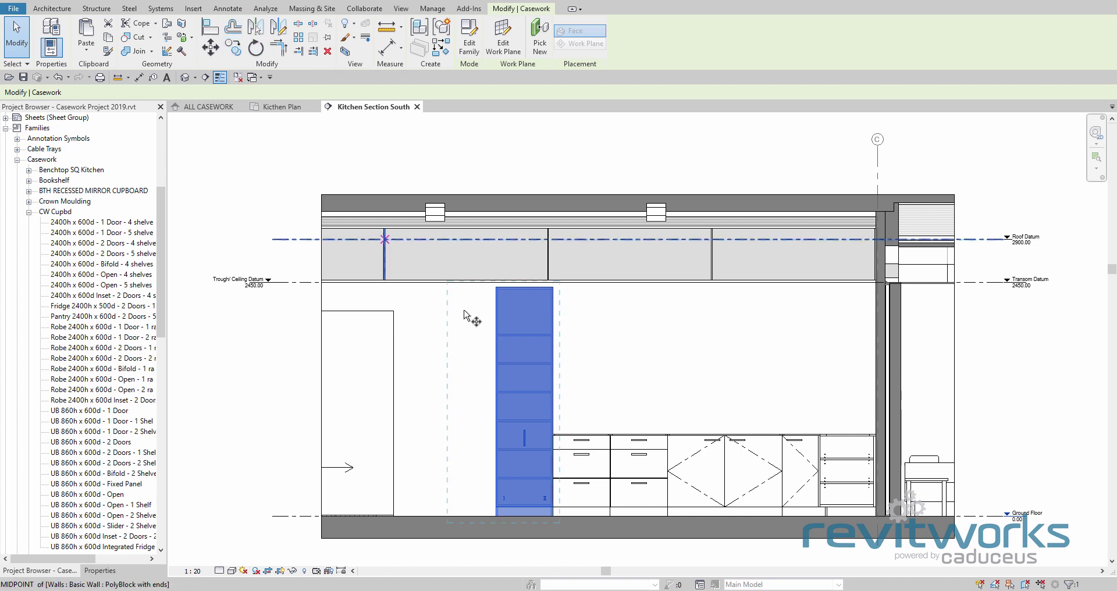
click(546, 373)
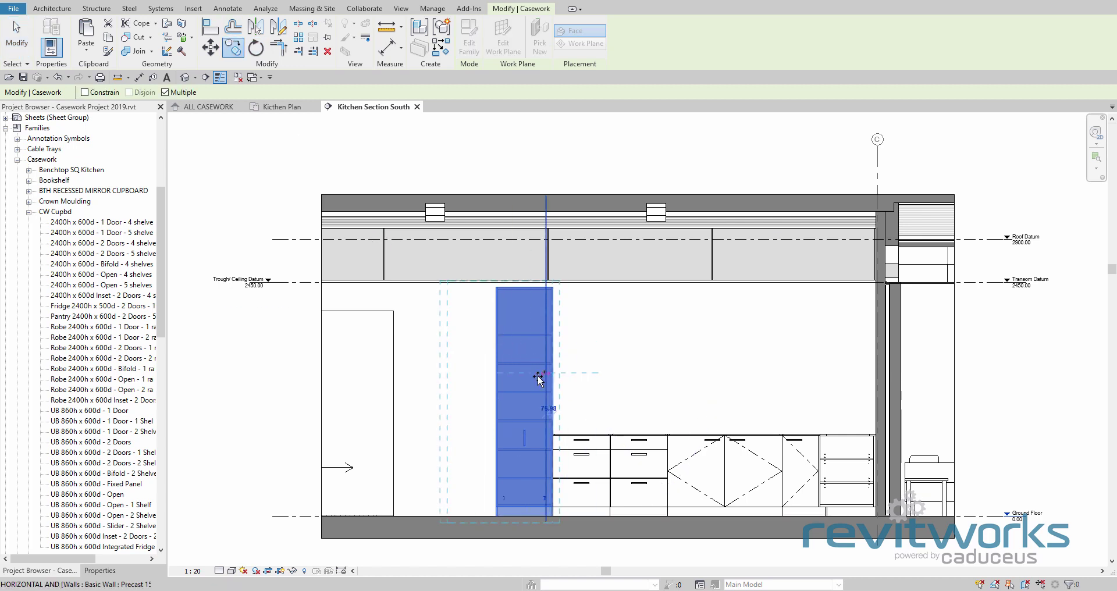
click(493, 379)
key(Escape)
key(Escape)
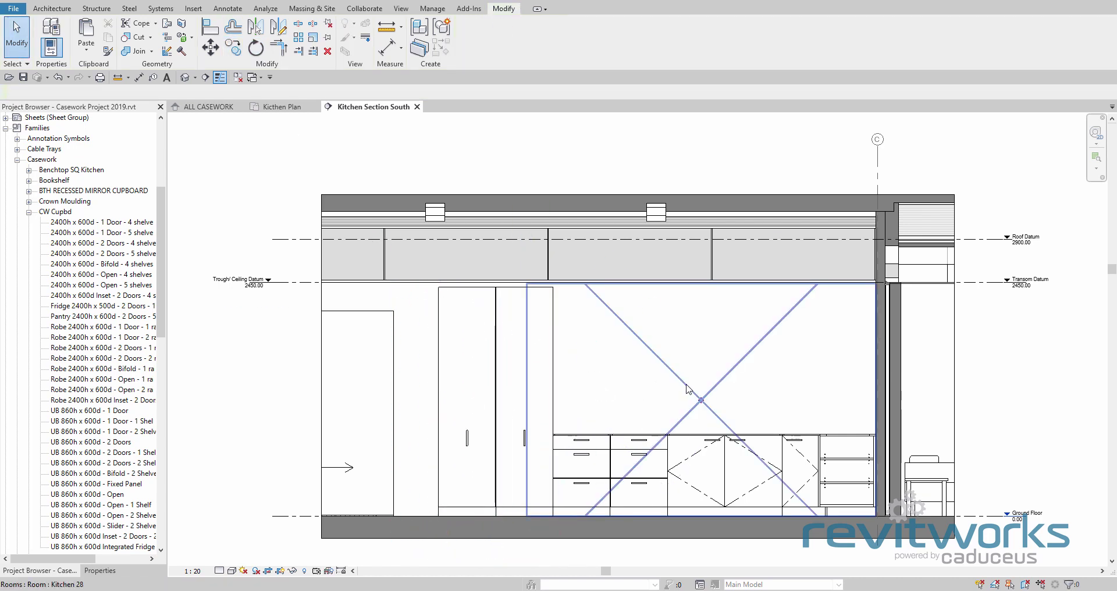
Open the Kitchen Section West view from its marker in the Kicthen Plan and examine the drawer run.
click(282, 102)
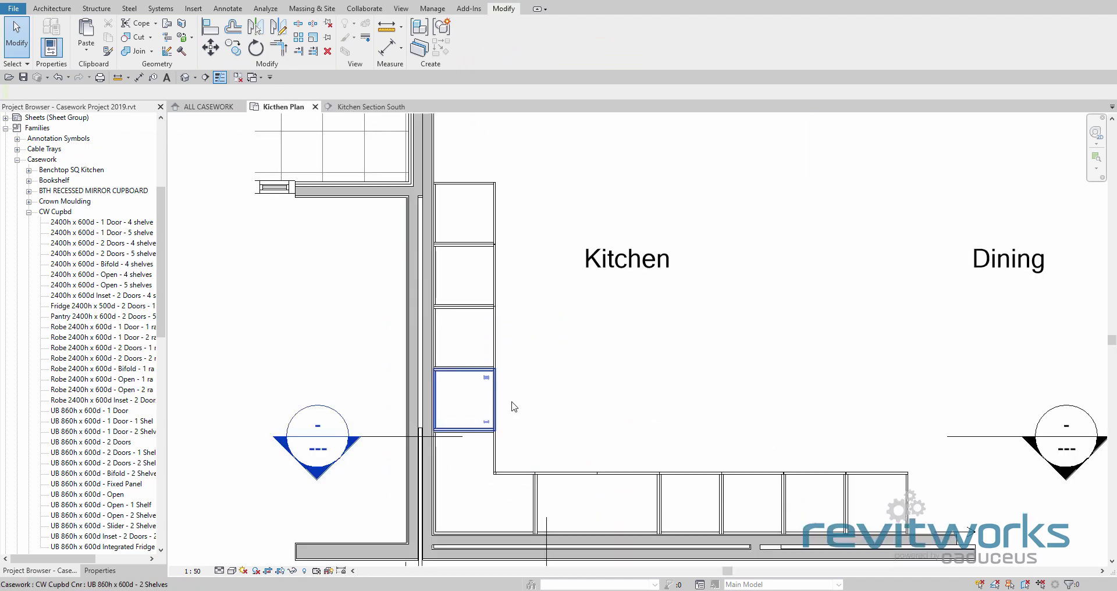
scroll(511, 407, down, 2)
middle_drag(553, 369, 503, 187)
double_click(531, 179)
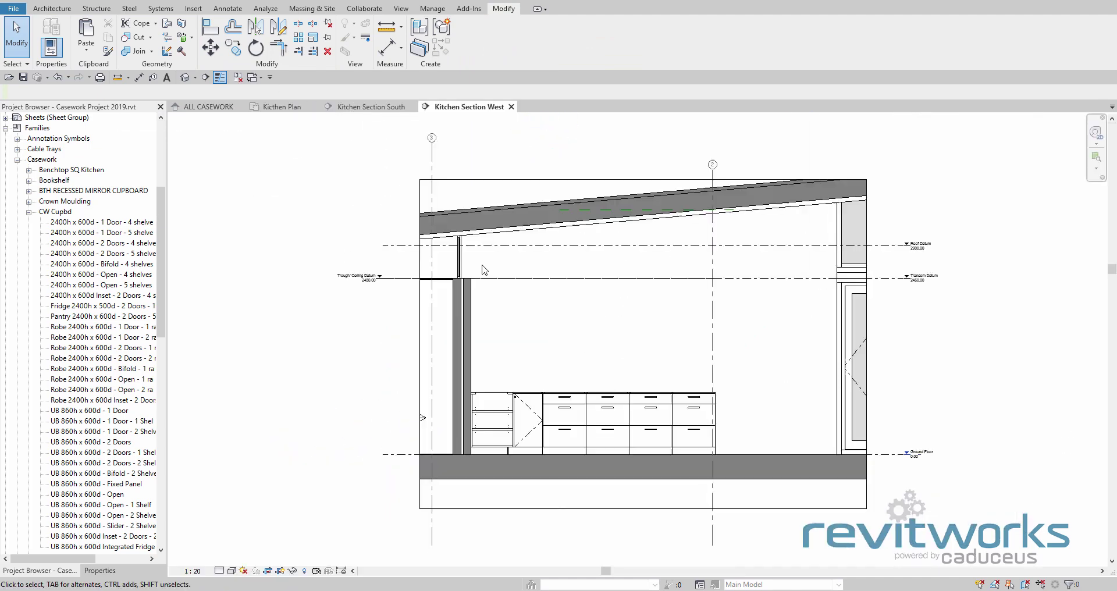
scroll(789, 476, up, 3)
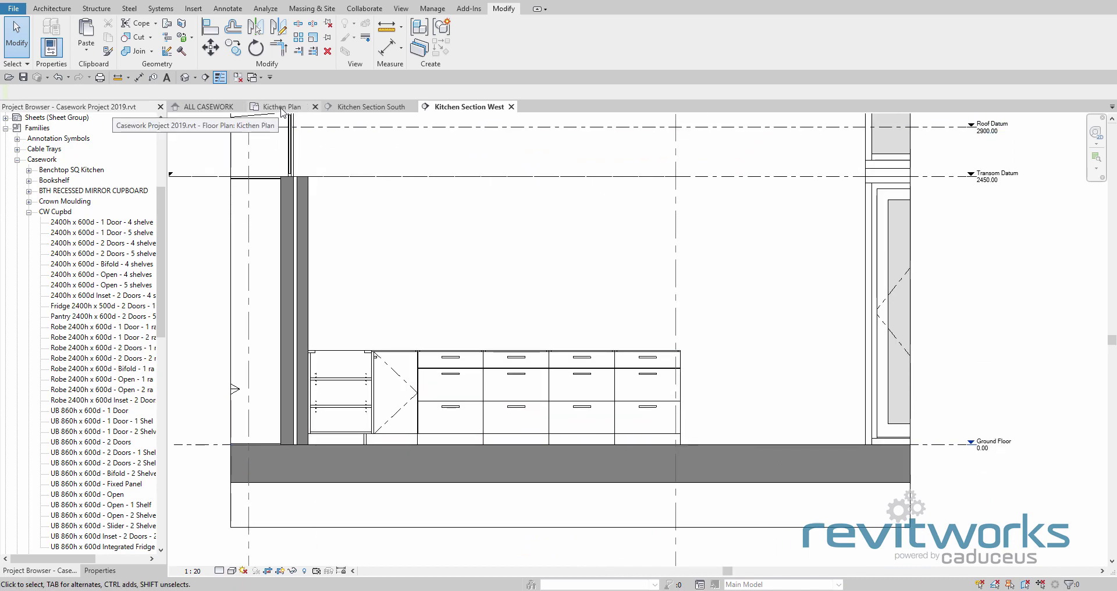
Copy the Oven Tower 2400h x 600d unit from the COMBINED section of the ALL CASEWORK view to the clipboard.
click(212, 108)
scroll(581, 442, down, 3)
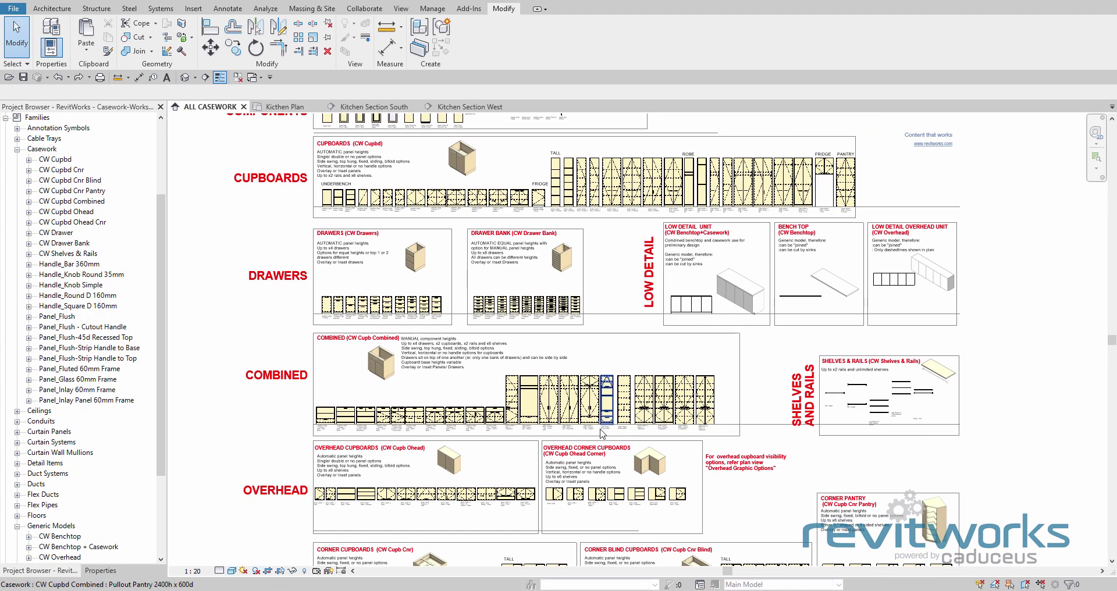
scroll(581, 442, up, 4)
scroll(582, 442, up, 2)
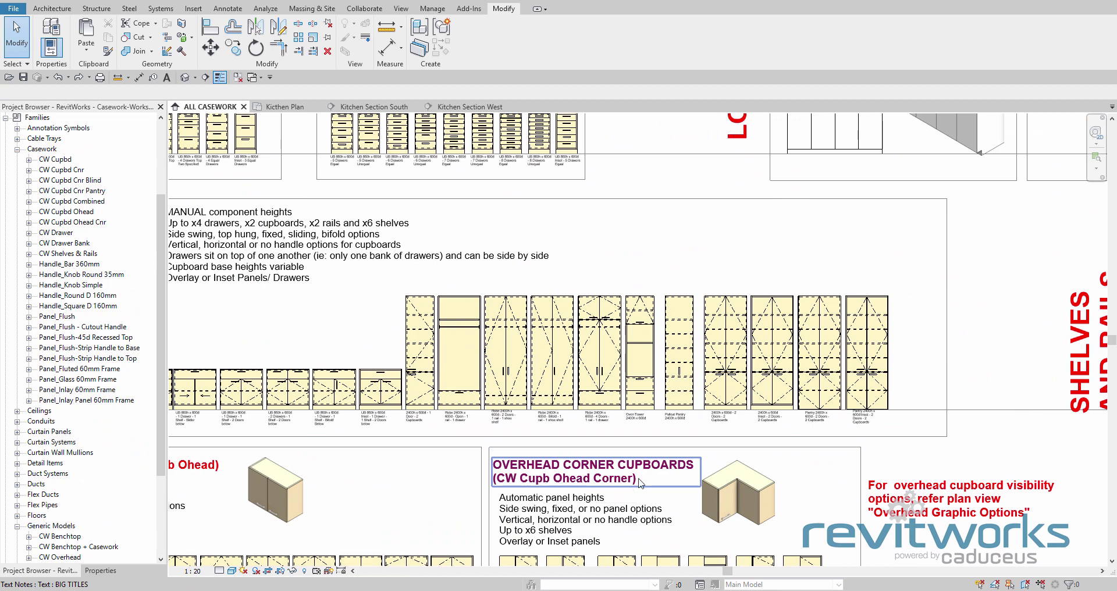
scroll(646, 378, up, 4)
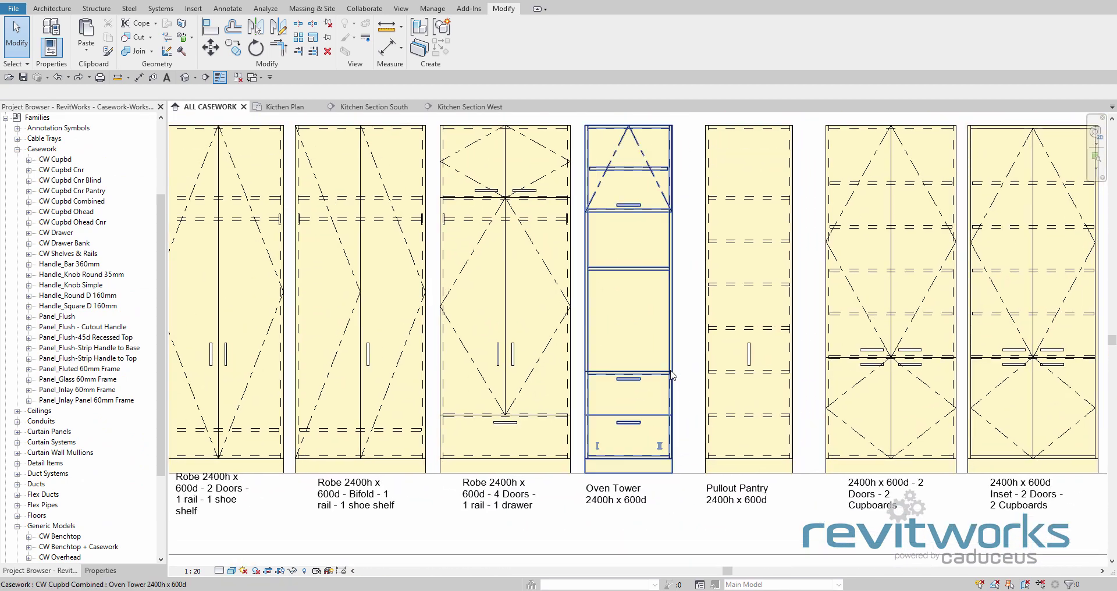
click(672, 375)
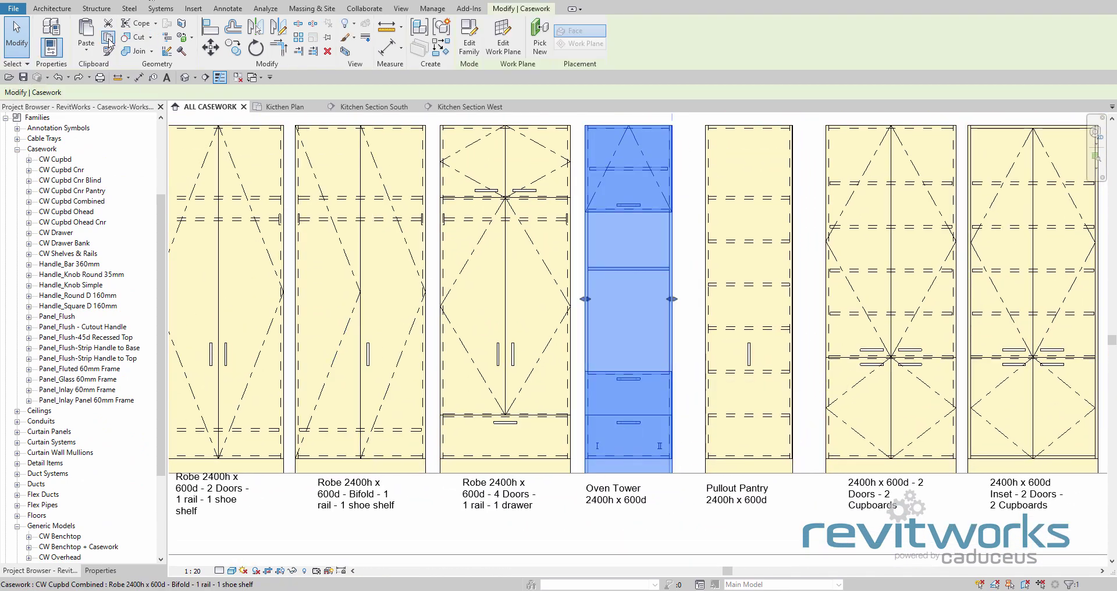
Paste the oven tower into the Kicthen Plan and position it against the left wall, directly above the drawer units.
click(282, 107)
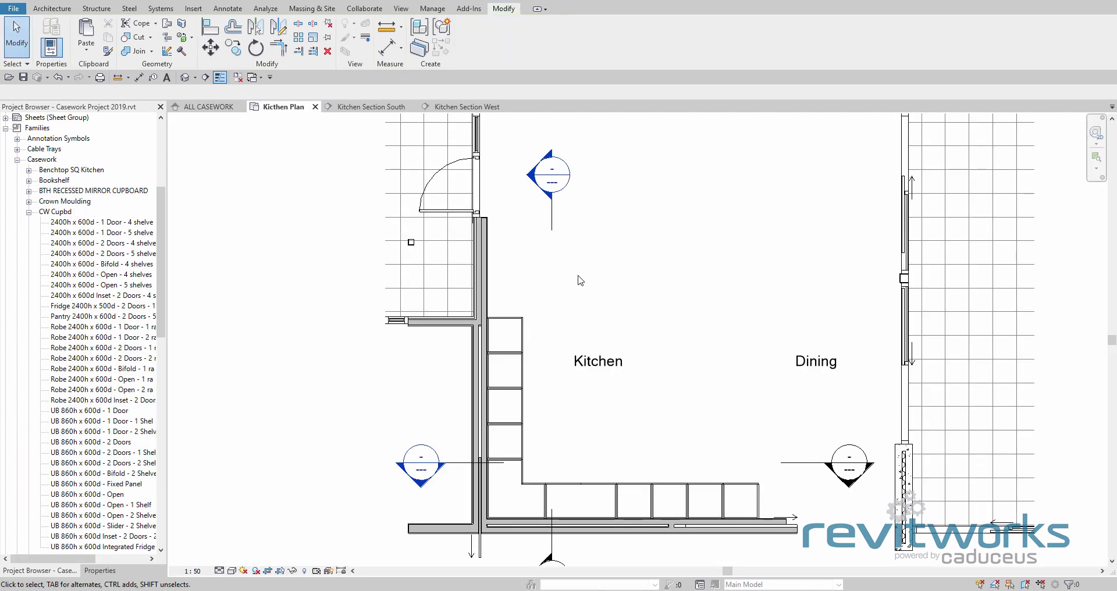
scroll(512, 287, up, 3)
key(ctrl+v)
click(516, 290)
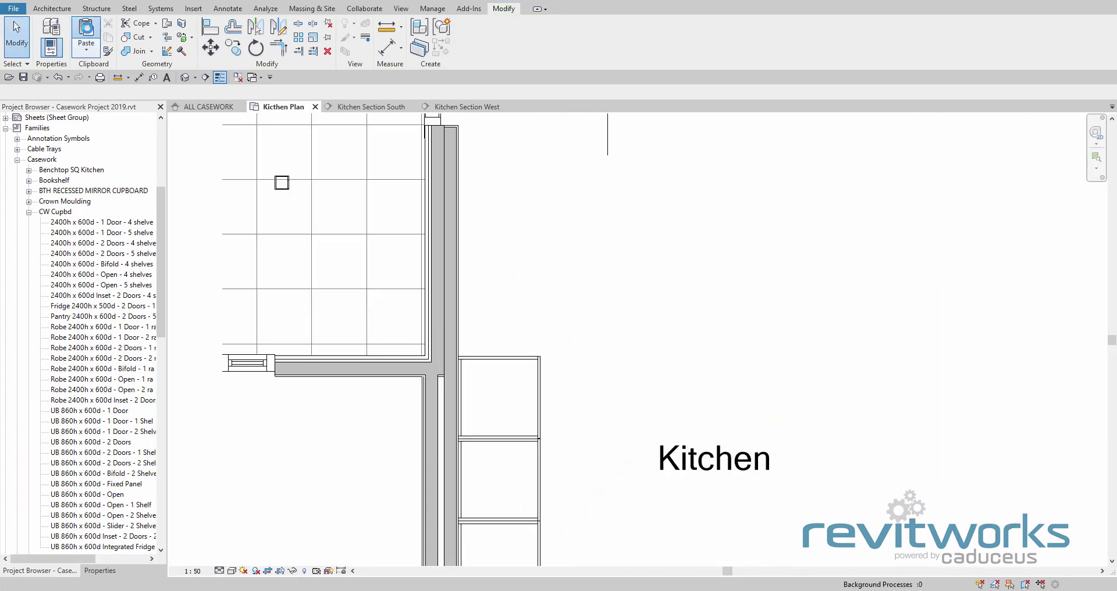
click(586, 345)
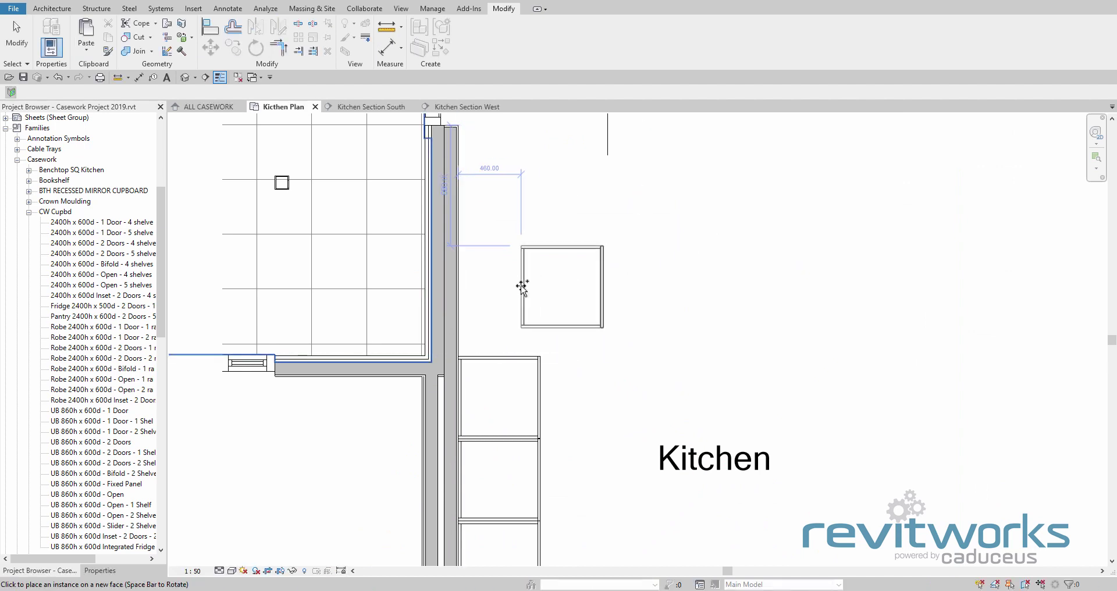
click(567, 329)
drag(564, 325, 501, 351)
Copy the oven tower once further up the left wall so the two towers sit side by side.
key(c)
key(o)
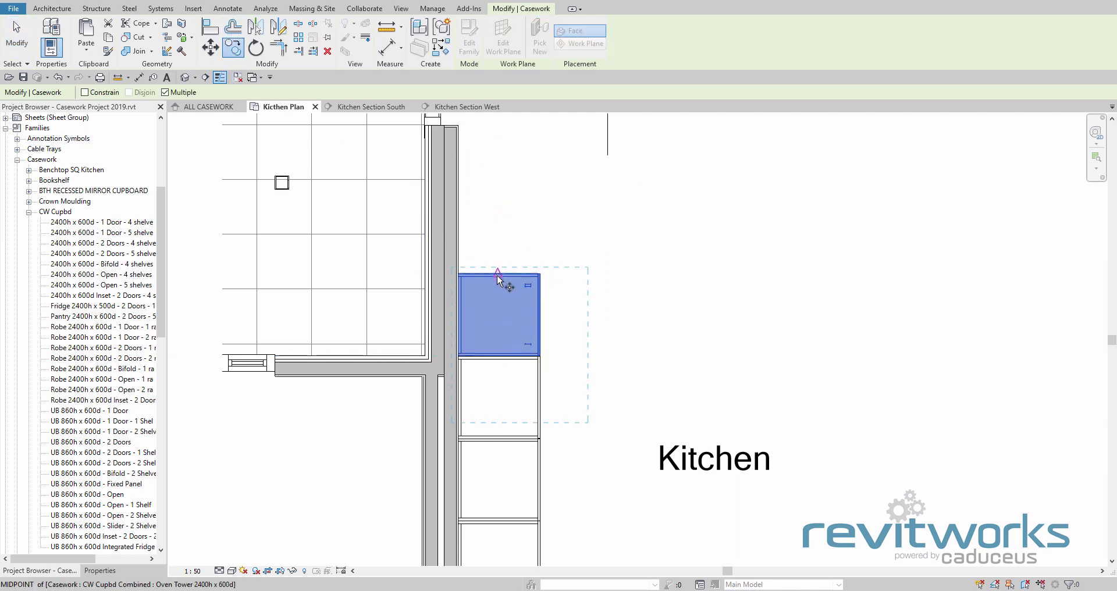
click(502, 356)
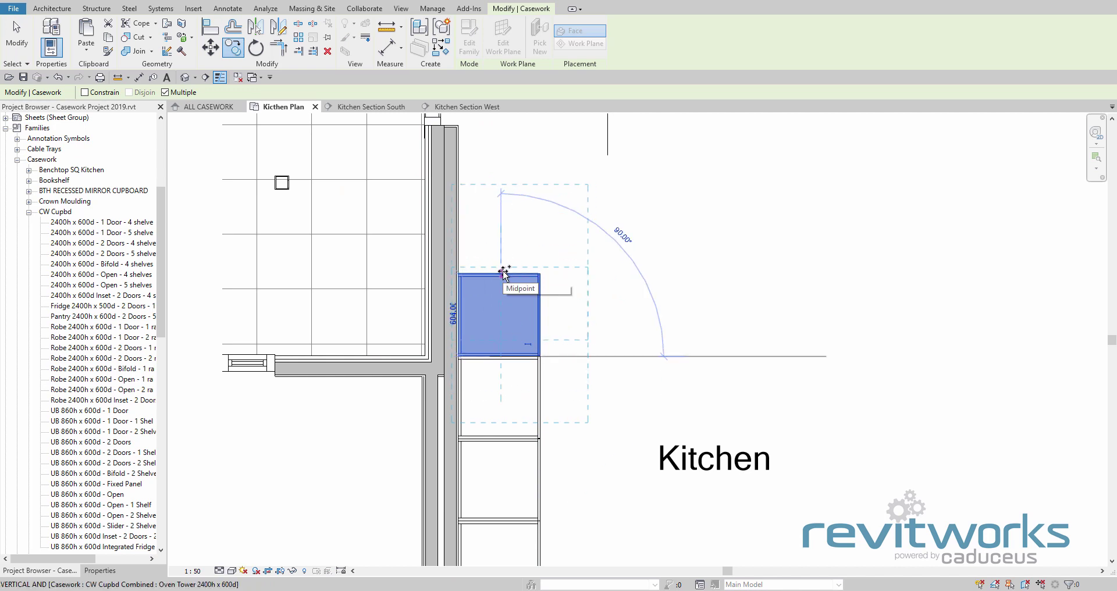
scroll(503, 278, up, 2)
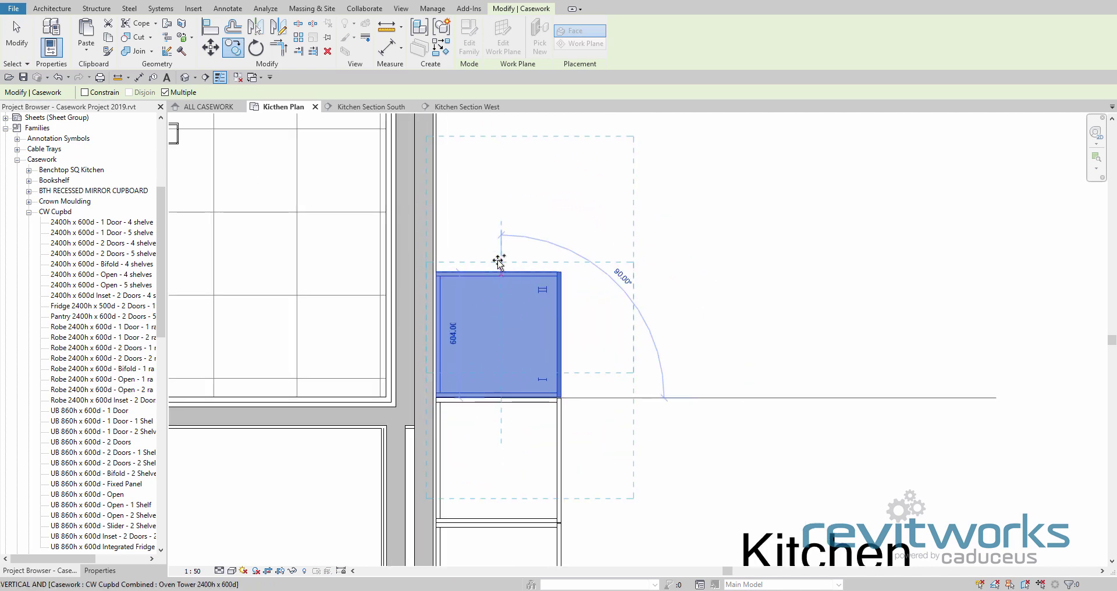
key(Return)
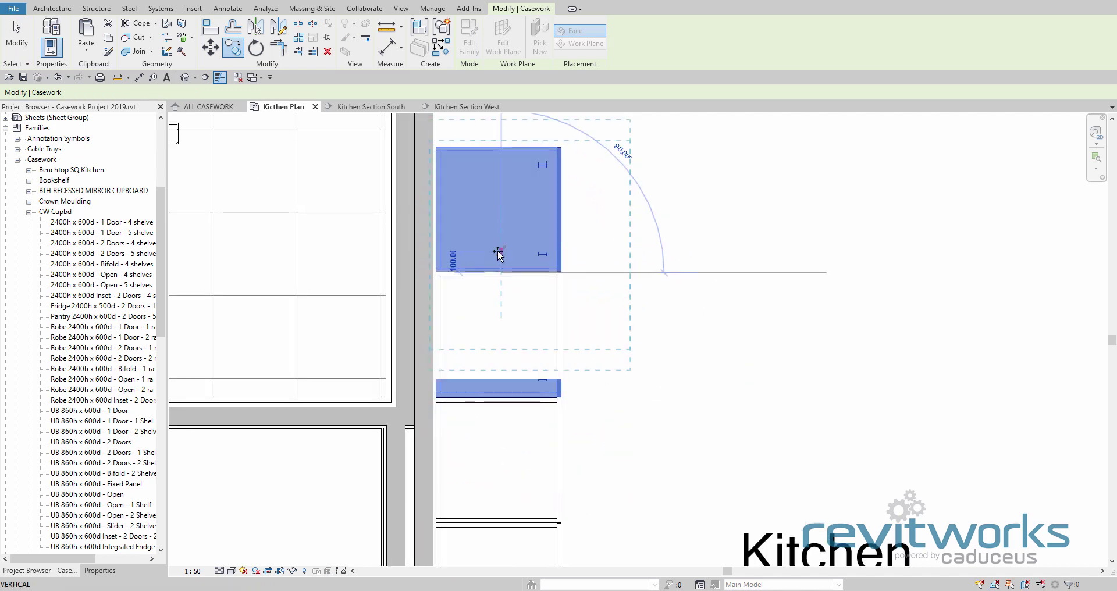
key(Escape)
click(594, 325)
scroll(596, 321, down, 4)
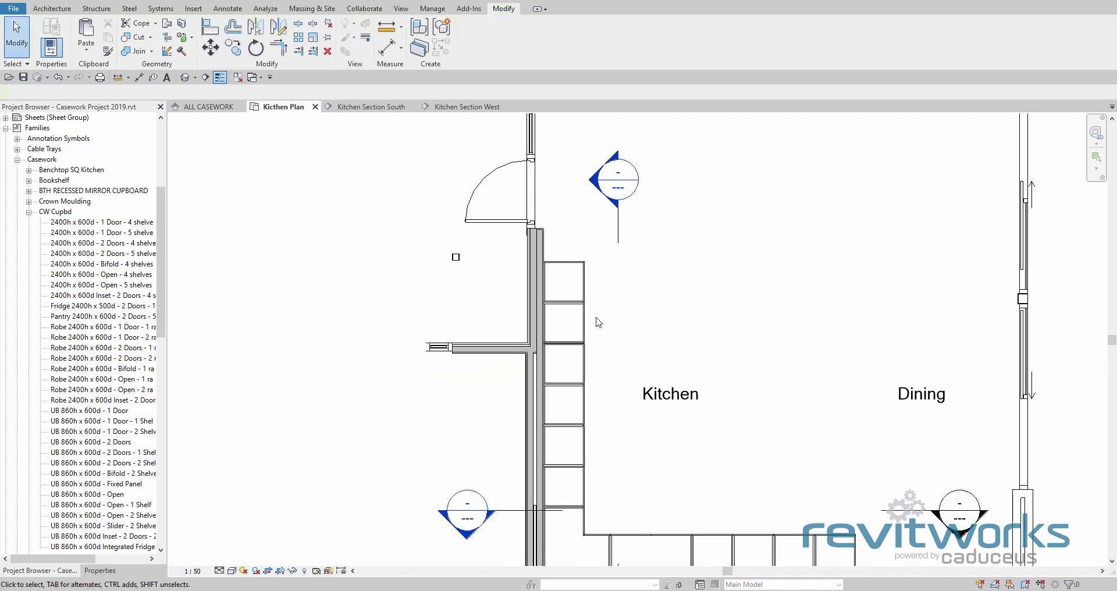
Check the two oven towers in the Kitchen Section West view and the whole casework layout in the Kitchen Ortho view.
double_click(592, 183)
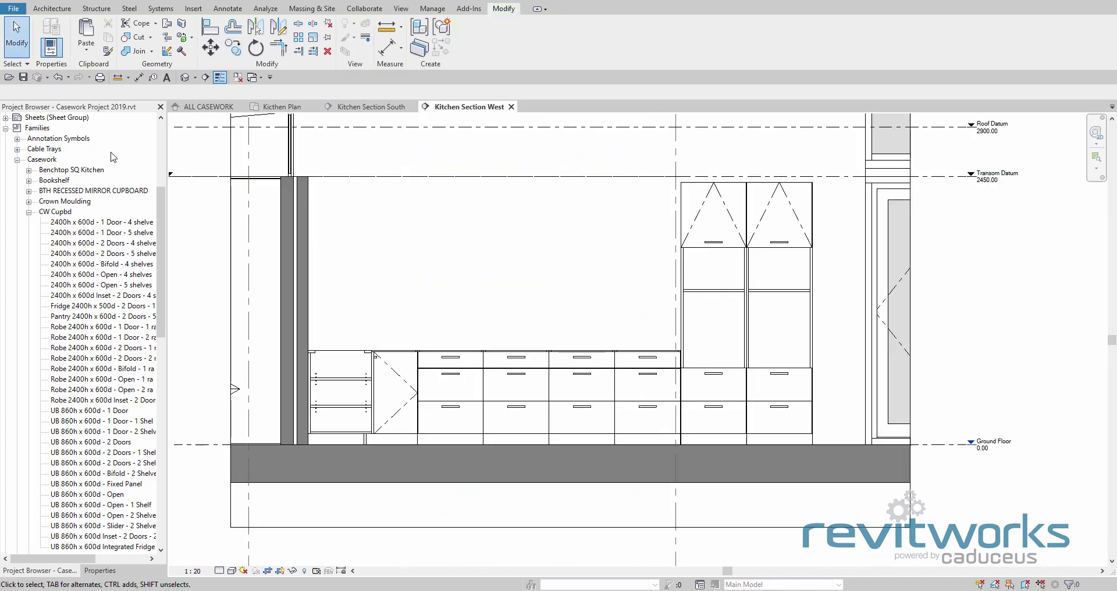
drag(160, 253, 160, 189)
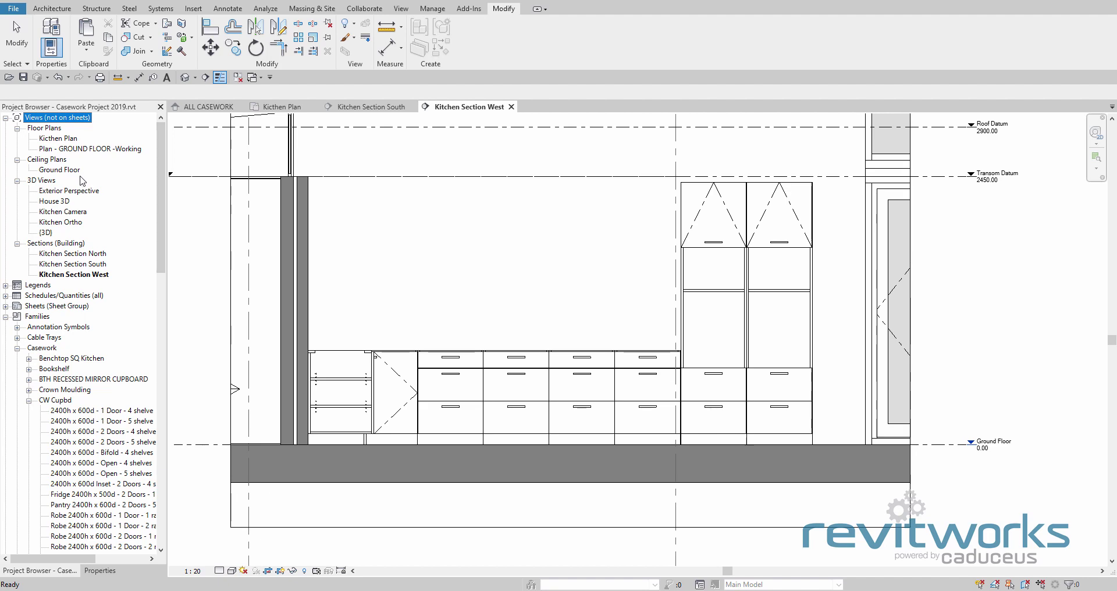
double_click(65, 223)
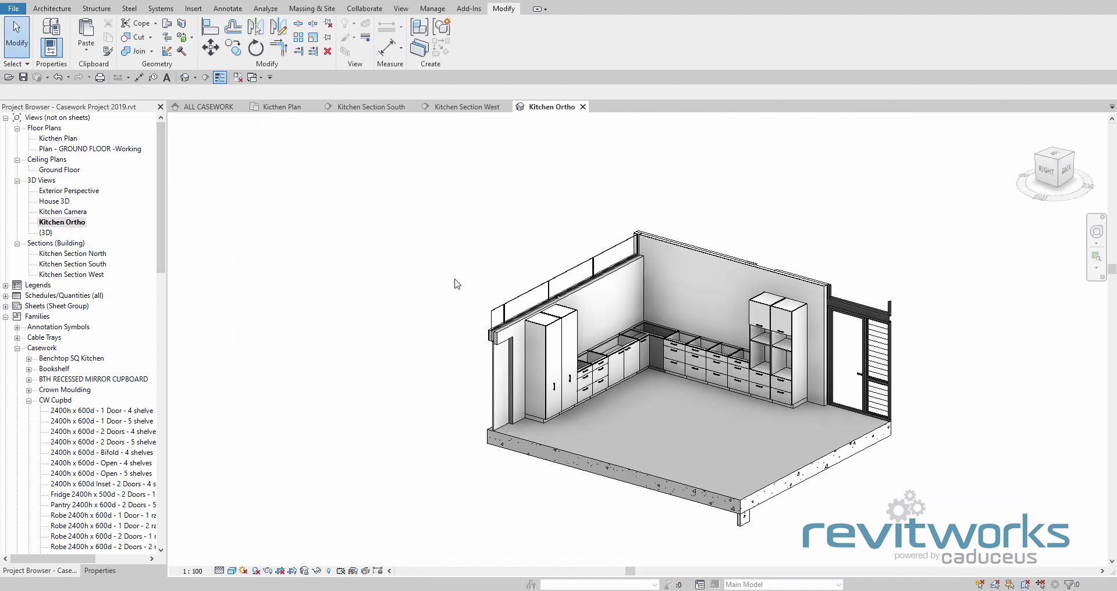
Tile the open views and zoom their contents to fit.
key(w)
key(t)
key(z)
key(a)
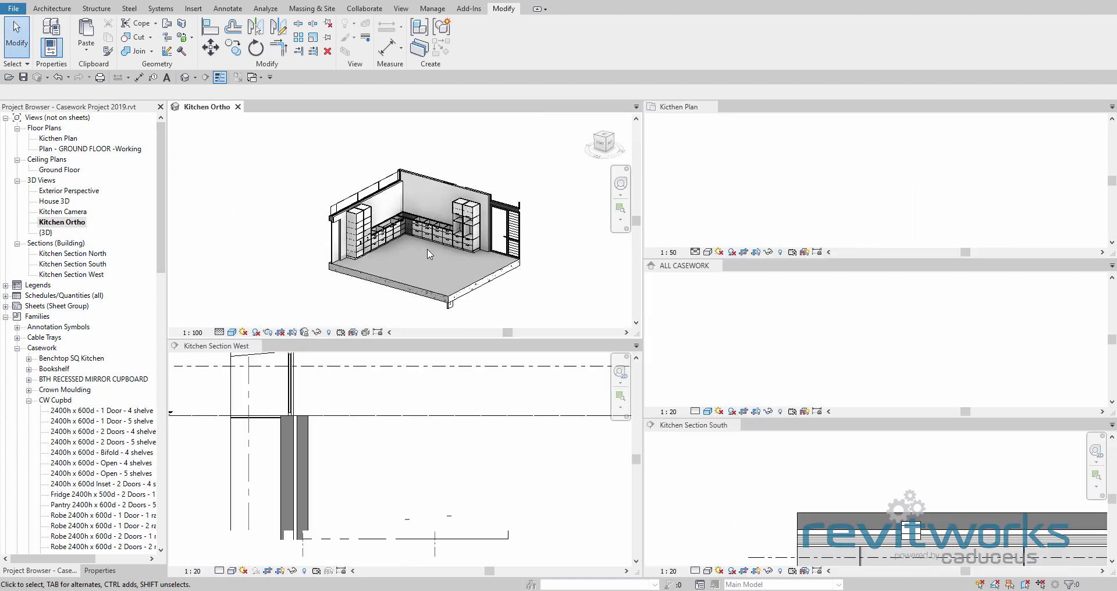
click(486, 518)
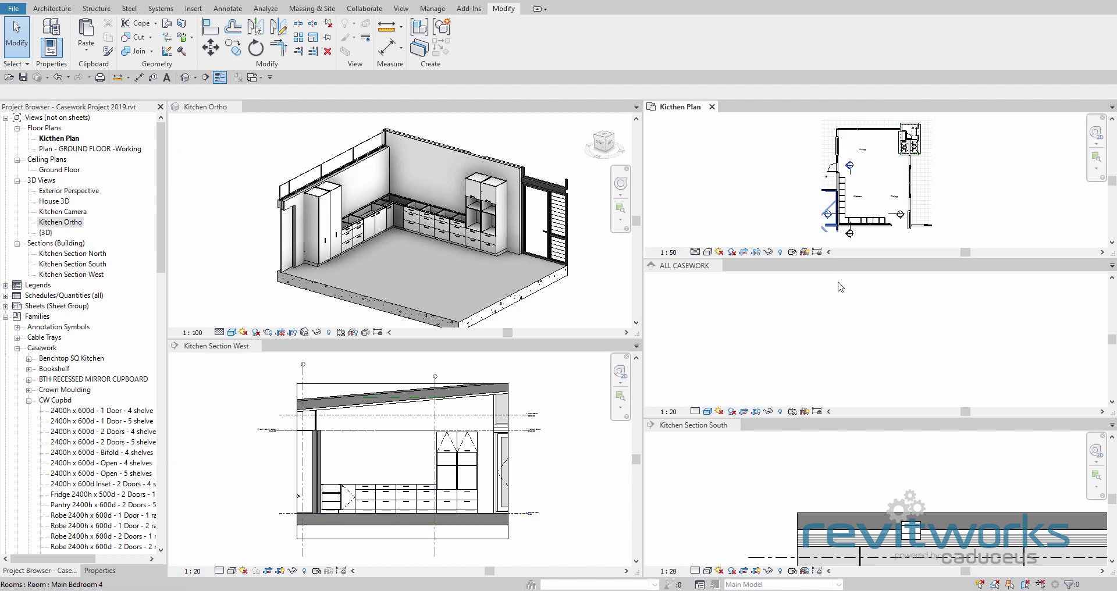